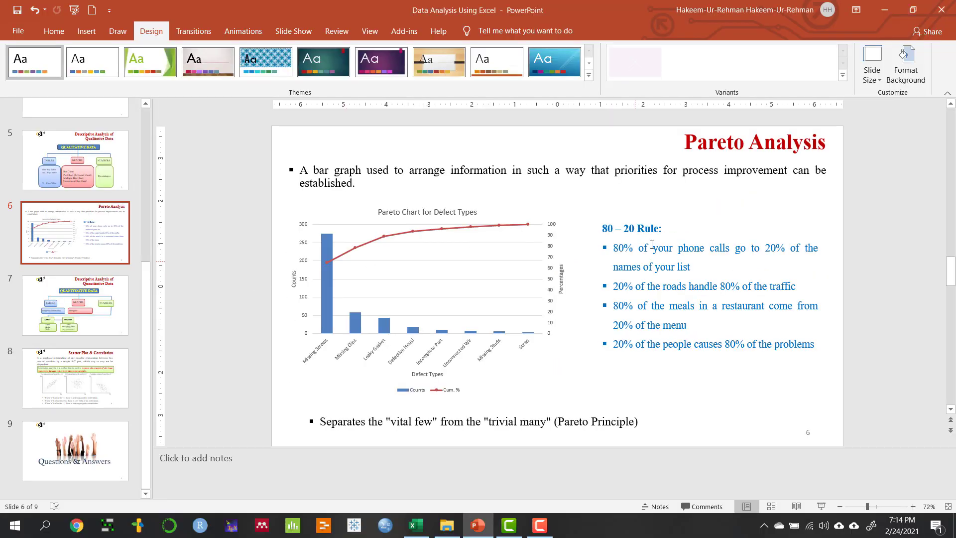
# Switch to the complaints workbook in Excel, enlarge the sheet to 130% and close the Format Shape pane
pyautogui.click(416, 525)
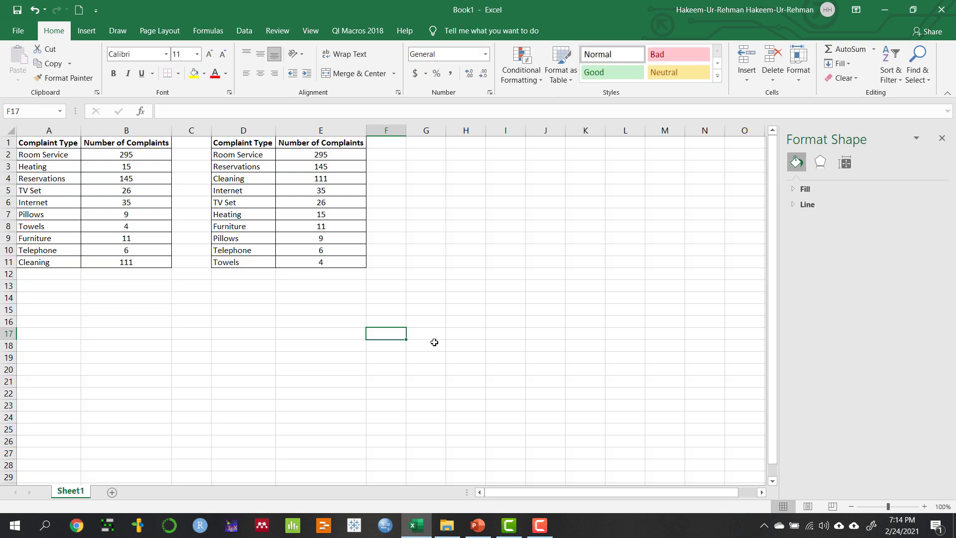
pyautogui.click(179, 333)
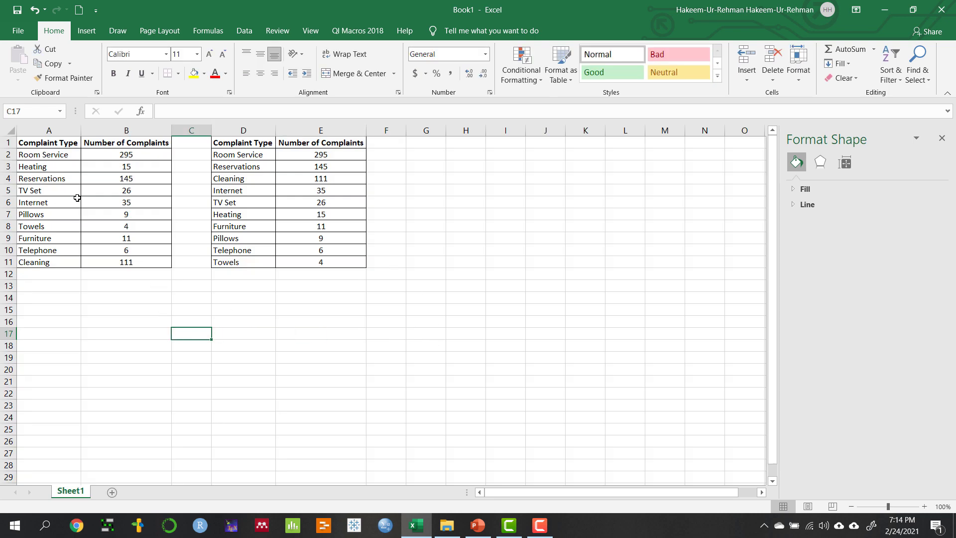
pyautogui.moveTo(44, 141); pyautogui.dragTo(50, 202)
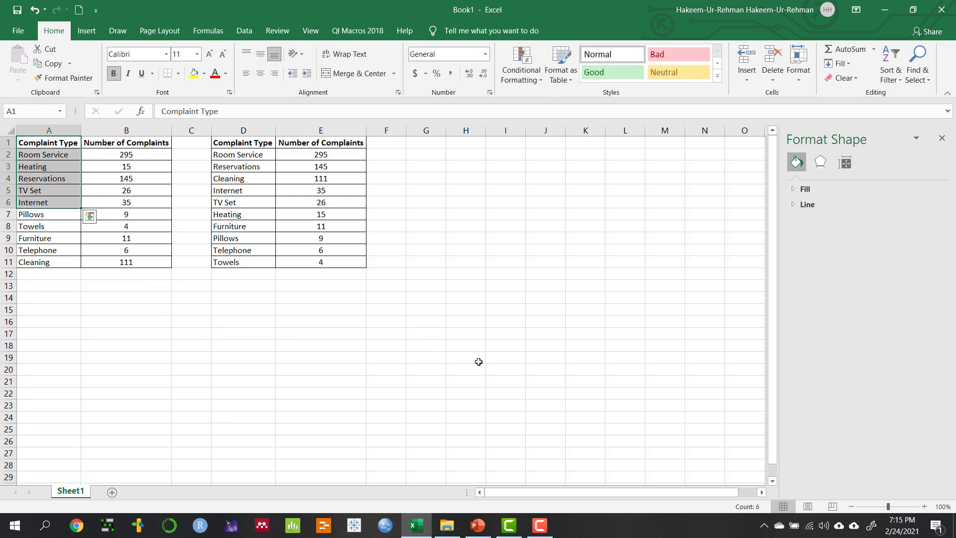
pyautogui.click(924, 507)
pyautogui.click(924, 506)
pyautogui.click(924, 507)
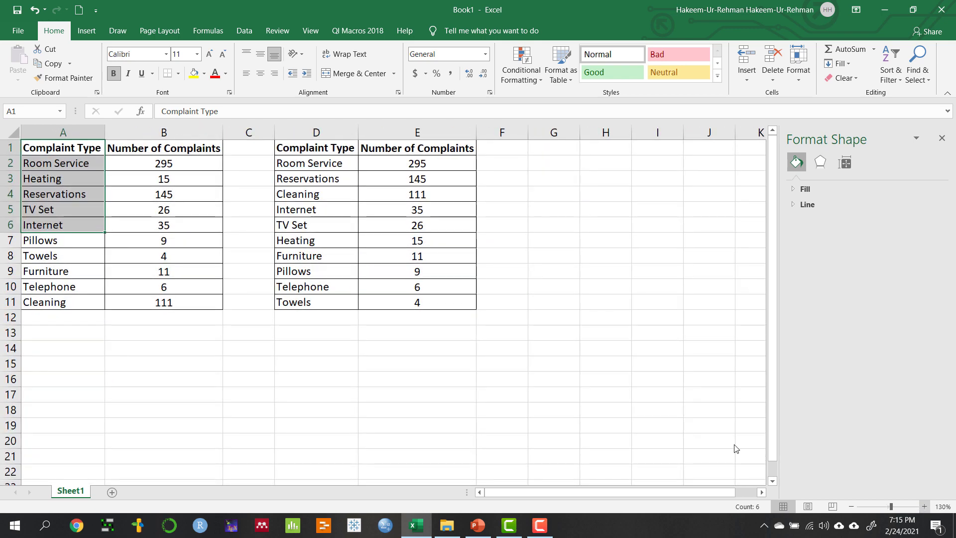
pyautogui.moveTo(152, 148); pyautogui.dragTo(160, 301)
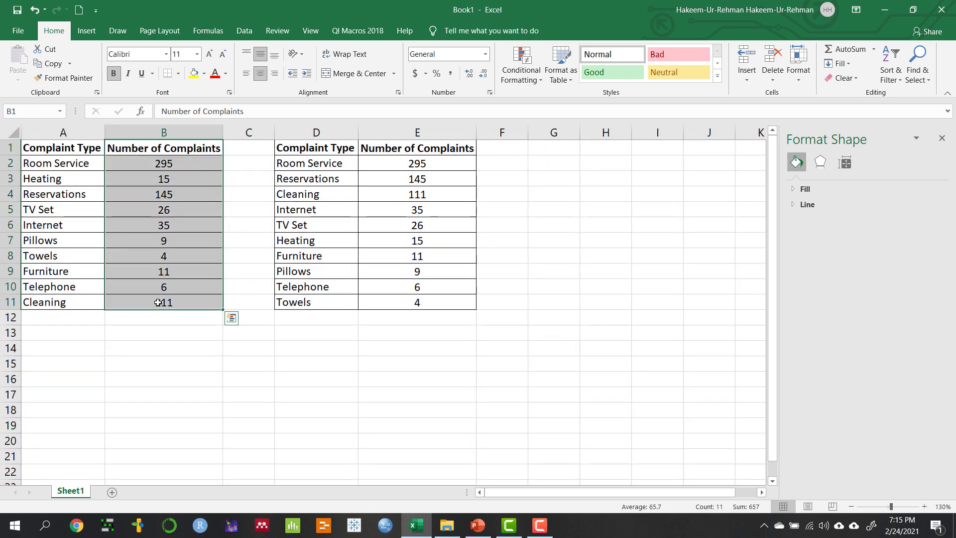
pyautogui.click(943, 140)
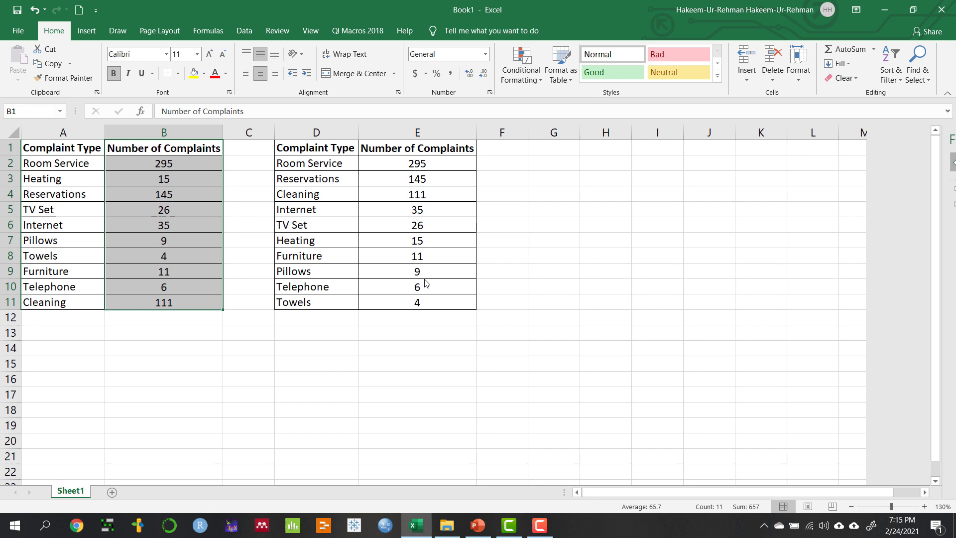
# Compare the original complaint counts in columns A:B with the table in D:E arranged from most to fewest complaints
pyautogui.click(255, 220)
pyautogui.click(145, 149)
pyautogui.moveTo(150, 180); pyautogui.dragTo(164, 302)
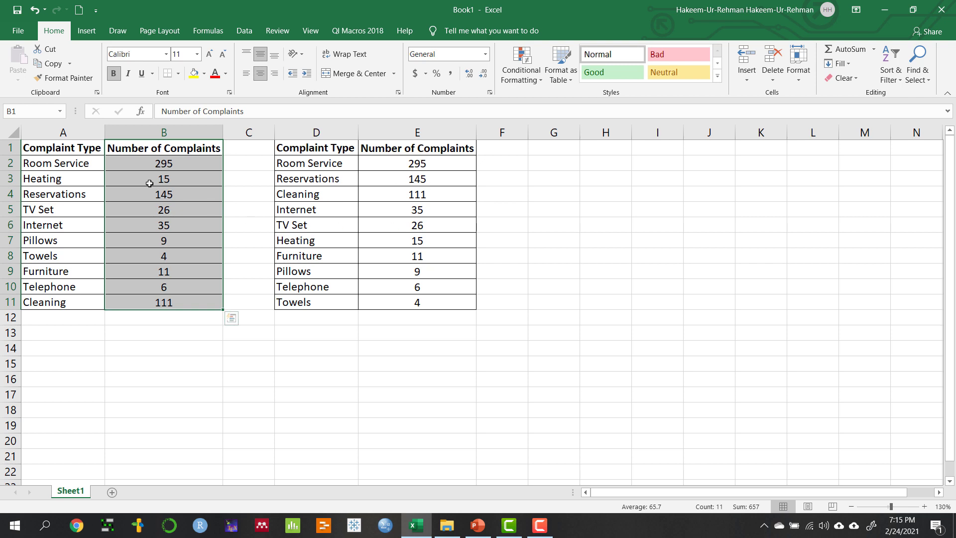
pyautogui.click(79, 164)
pyautogui.click(132, 164)
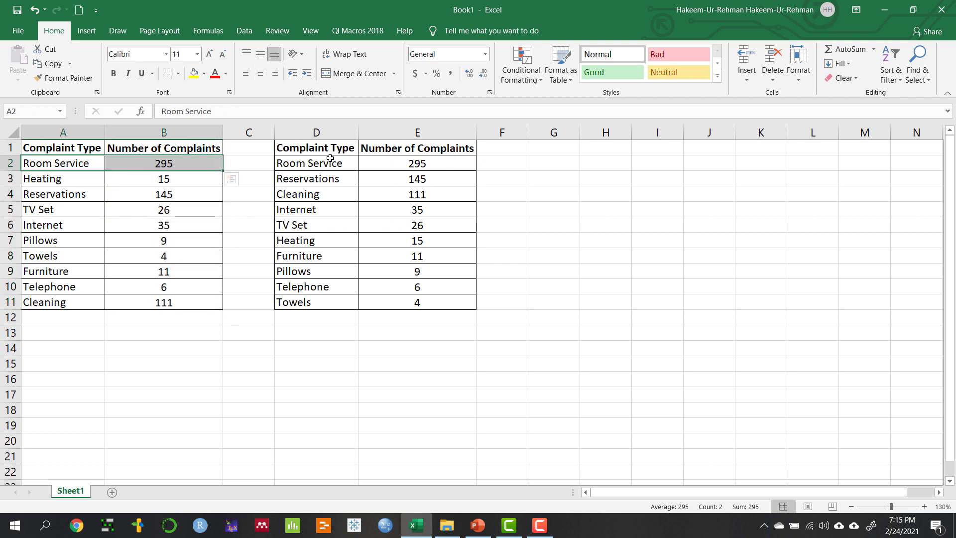
pyautogui.click(313, 163)
pyautogui.moveTo(314, 163); pyautogui.dragTo(409, 163)
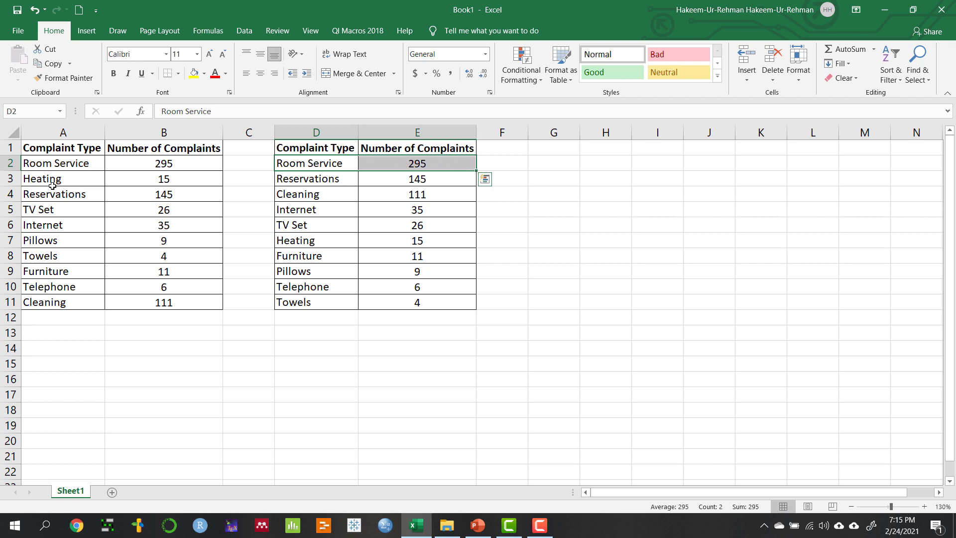
pyautogui.click(414, 178)
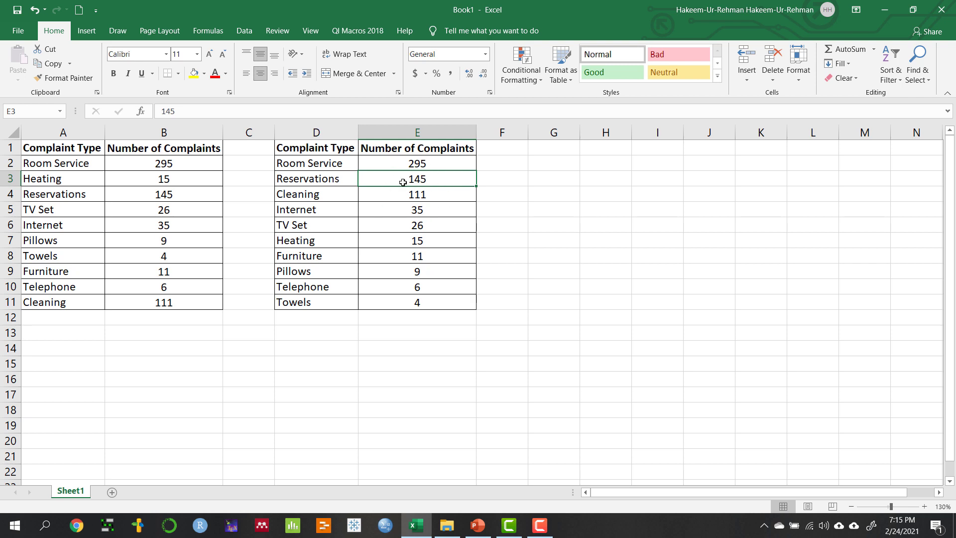
pyautogui.moveTo(70, 198); pyautogui.dragTo(165, 194)
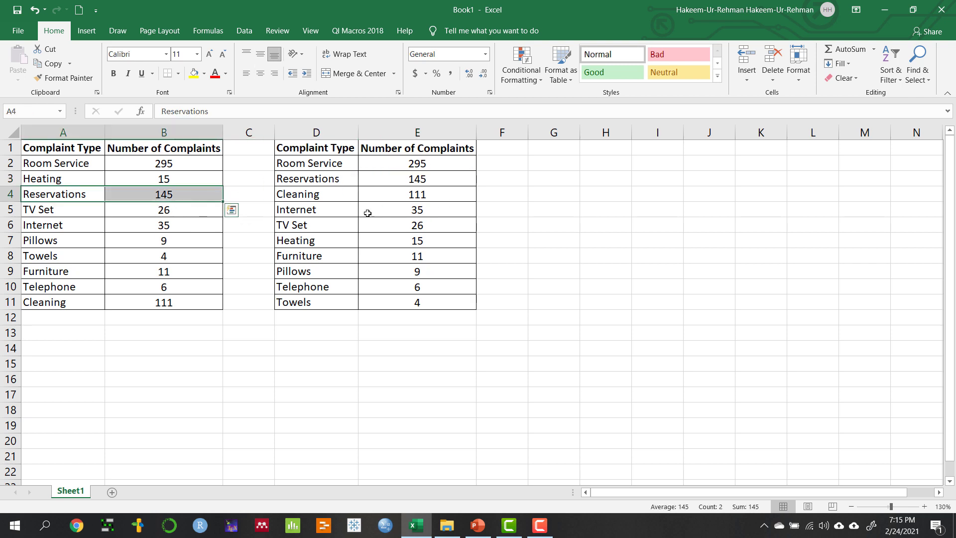
pyautogui.moveTo(302, 194); pyautogui.dragTo(406, 194)
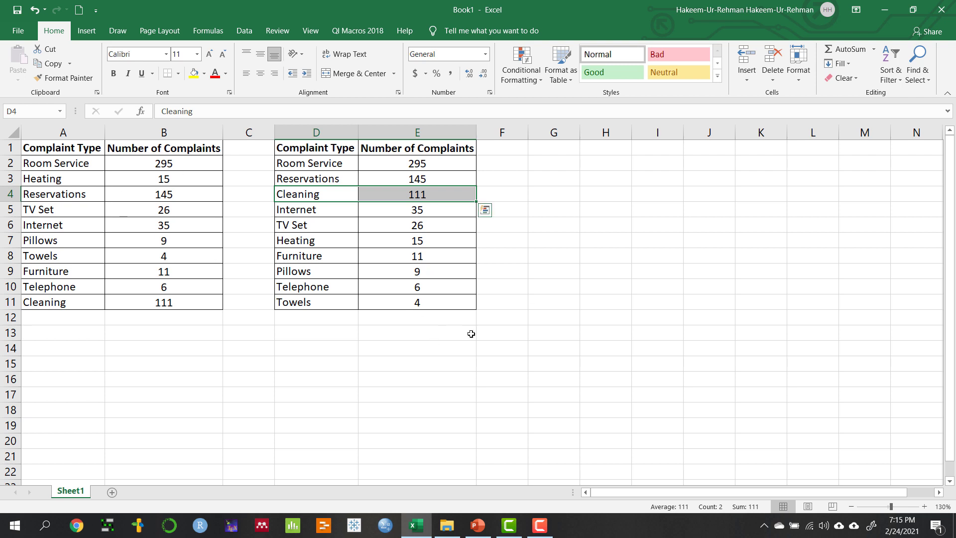
# Total the complaint counts E2:E11 in cell E12 with a SUM formula
pyautogui.click(402, 319)
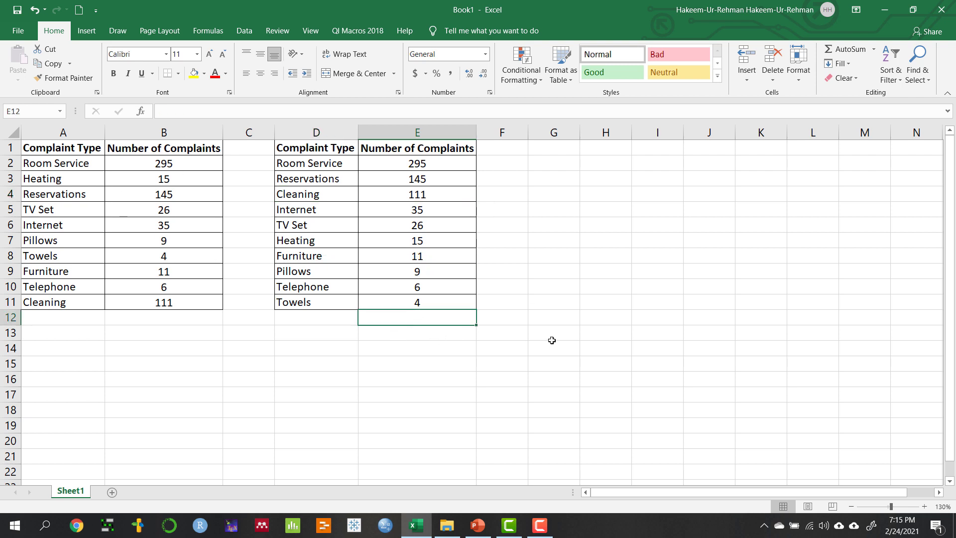
pyautogui.write('=sum(')
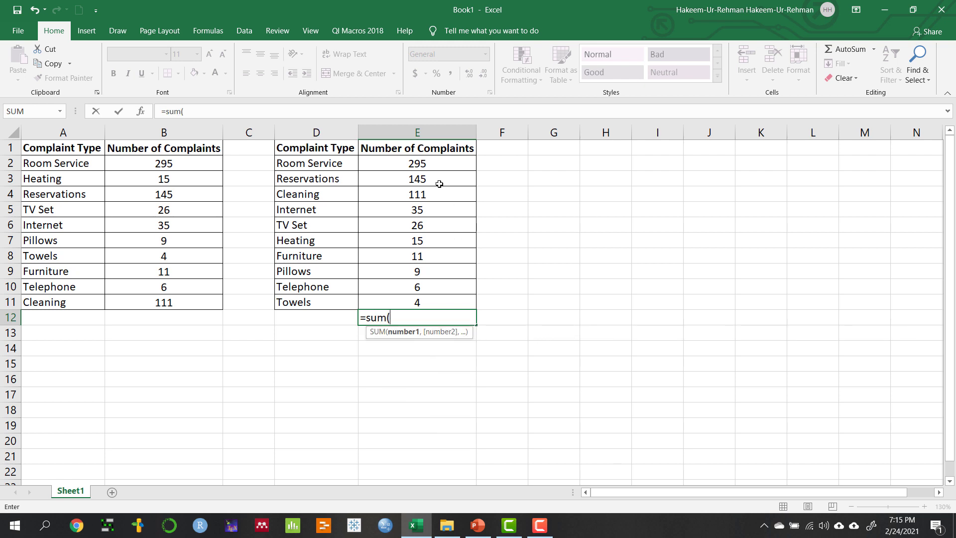
pyautogui.moveTo(417, 163); pyautogui.dragTo(407, 303)
pyautogui.press('Return')
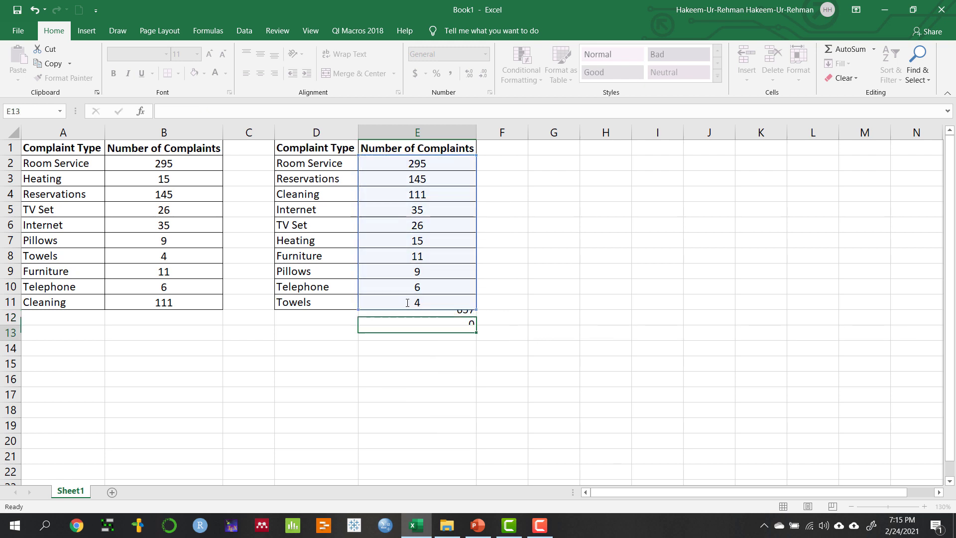
# Head column F with % in F1 and calculate the Room Service share in F2 as =(E2/$E$12)*100
pyautogui.click(504, 148)
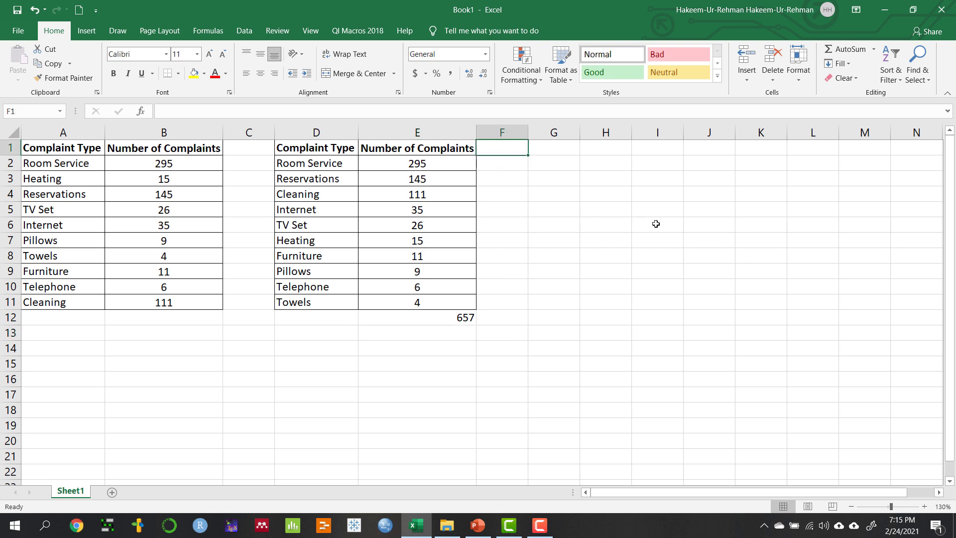
pyautogui.write('%')
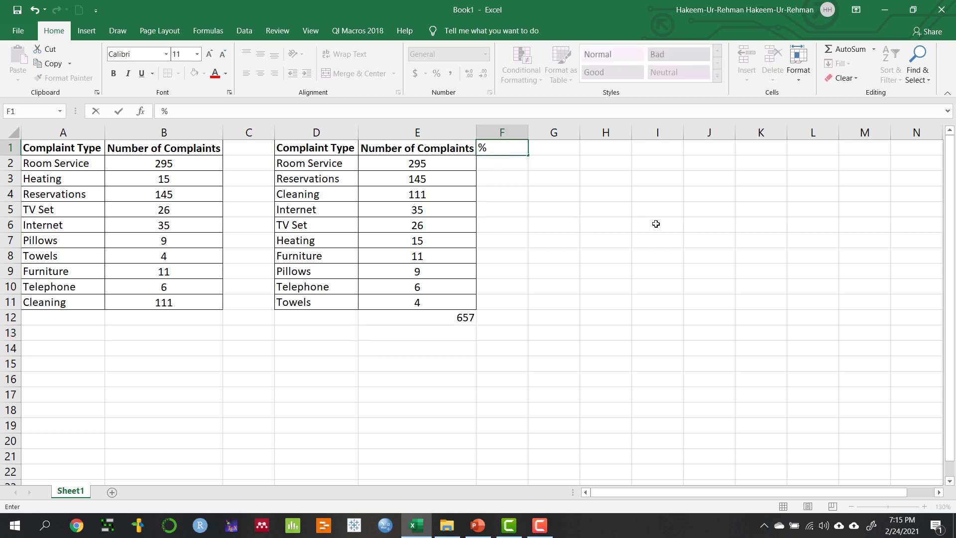
pyautogui.press('Return')
pyautogui.write('=')
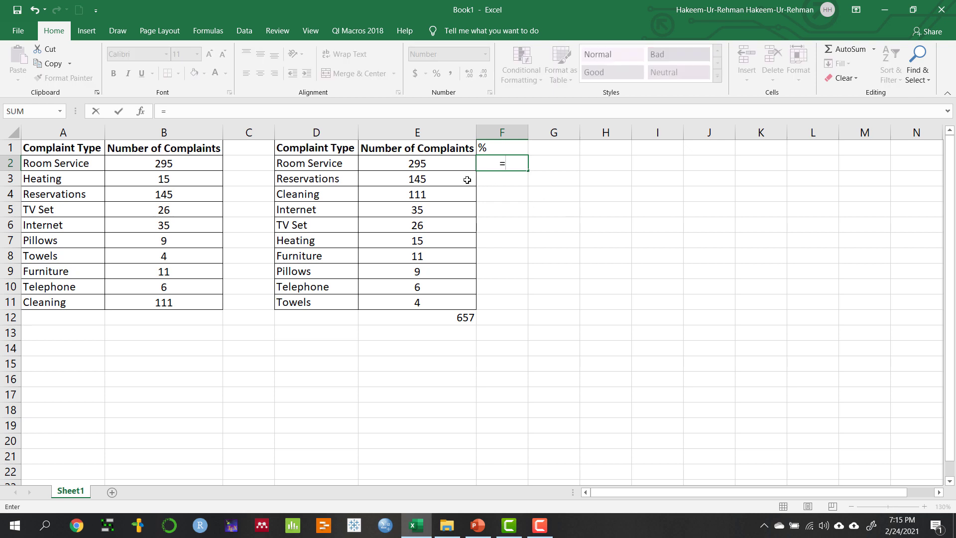
pyautogui.write('(')
pyautogui.click(446, 164)
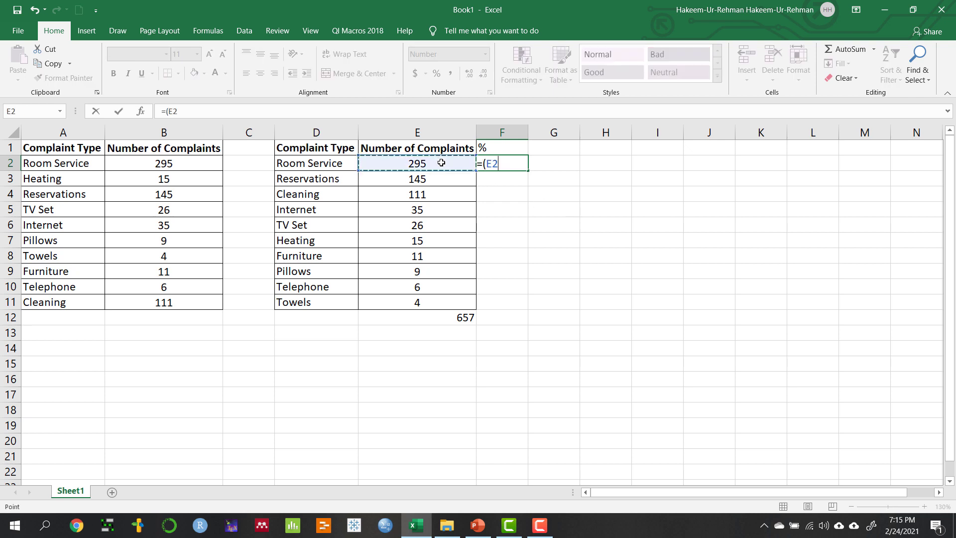
pyautogui.write('/')
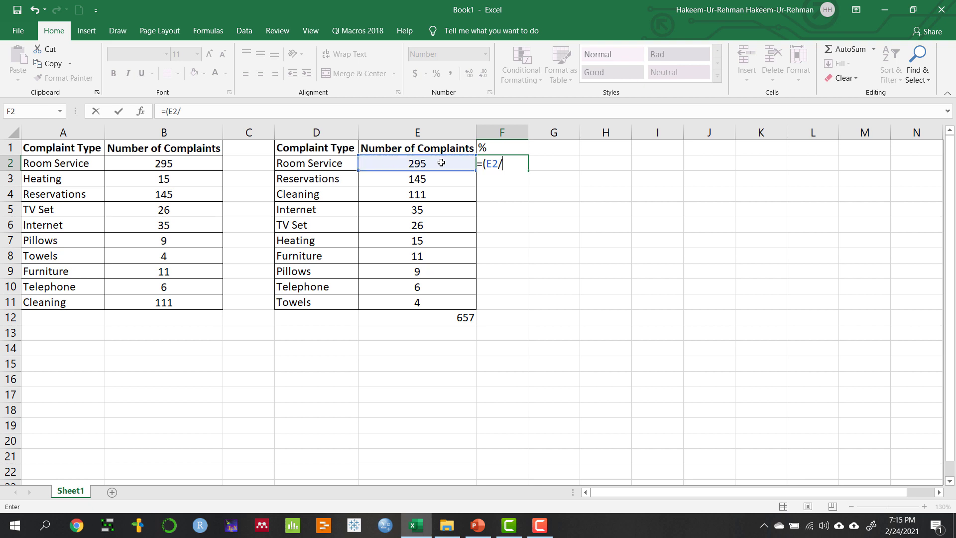
pyautogui.click(461, 318)
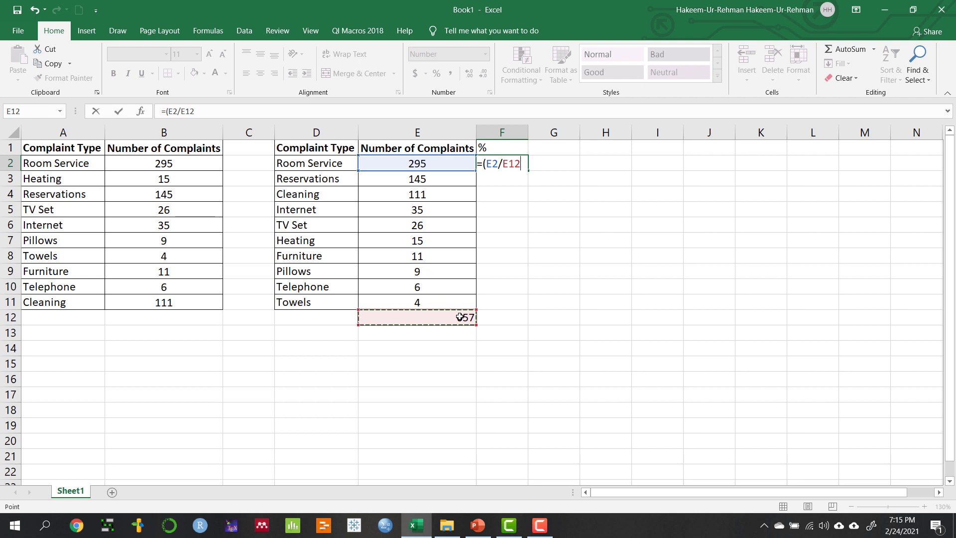
pyautogui.press('F4')
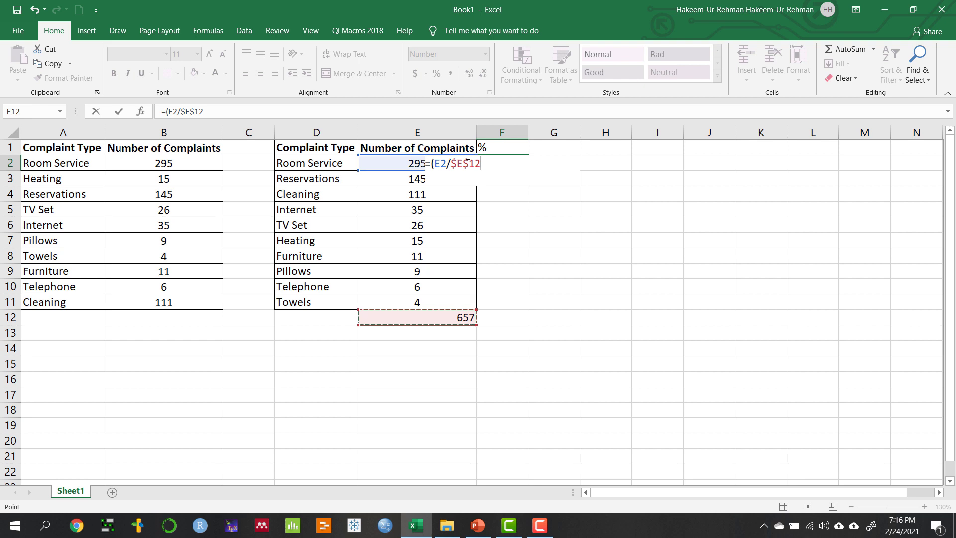
pyautogui.write(')*100')
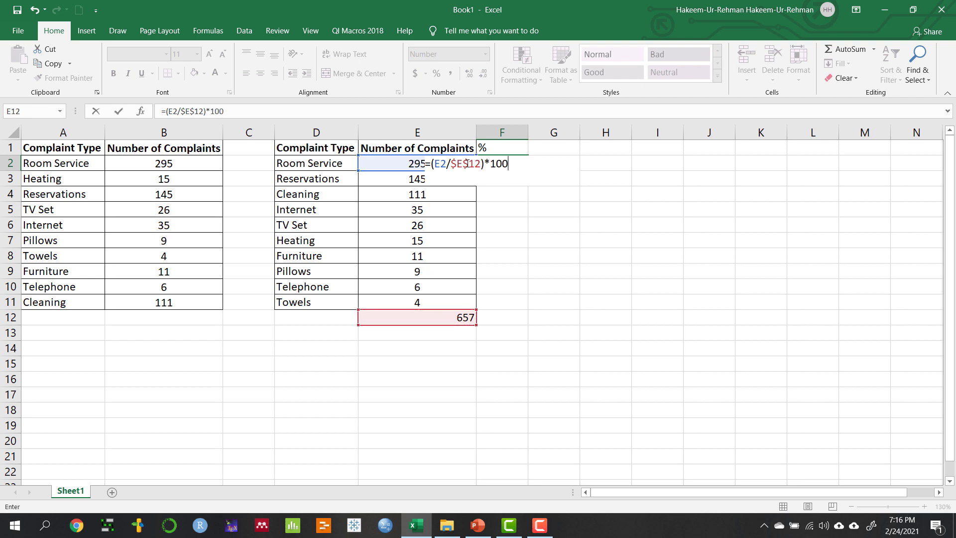
pyautogui.press('Return')
# Fill the percentage formula from F2 down to F11 and apply the Number format to those cells
pyautogui.click(518, 166)
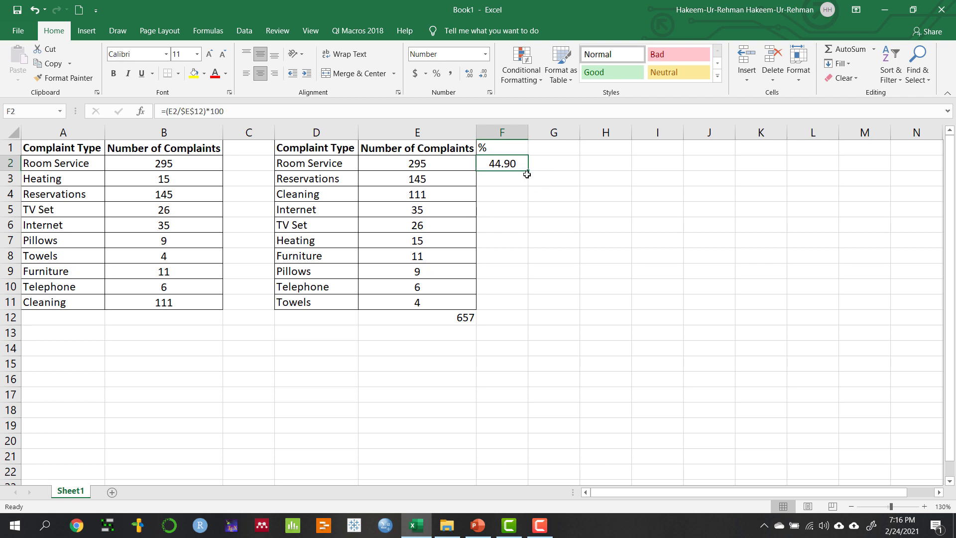
pyautogui.moveTo(528, 170); pyautogui.dragTo(531, 315)
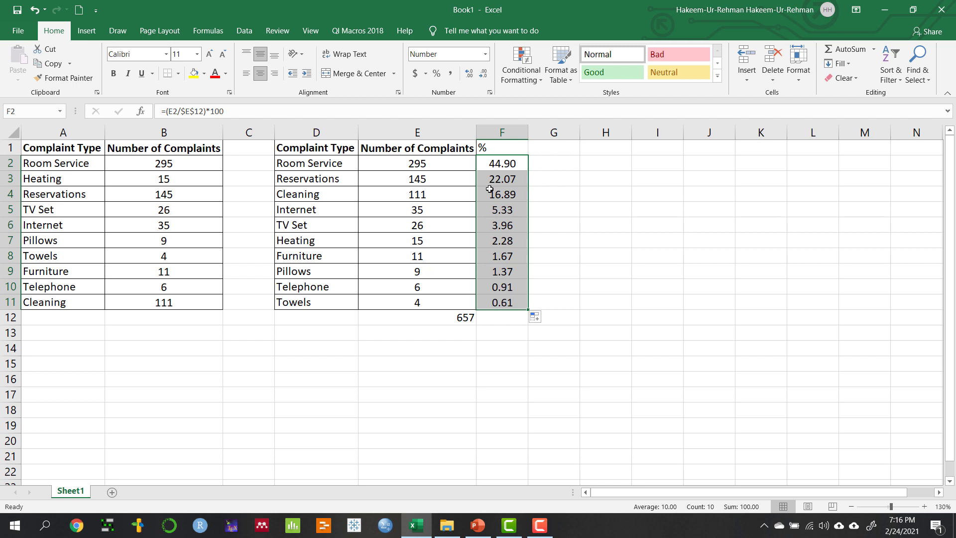
pyautogui.click(486, 56)
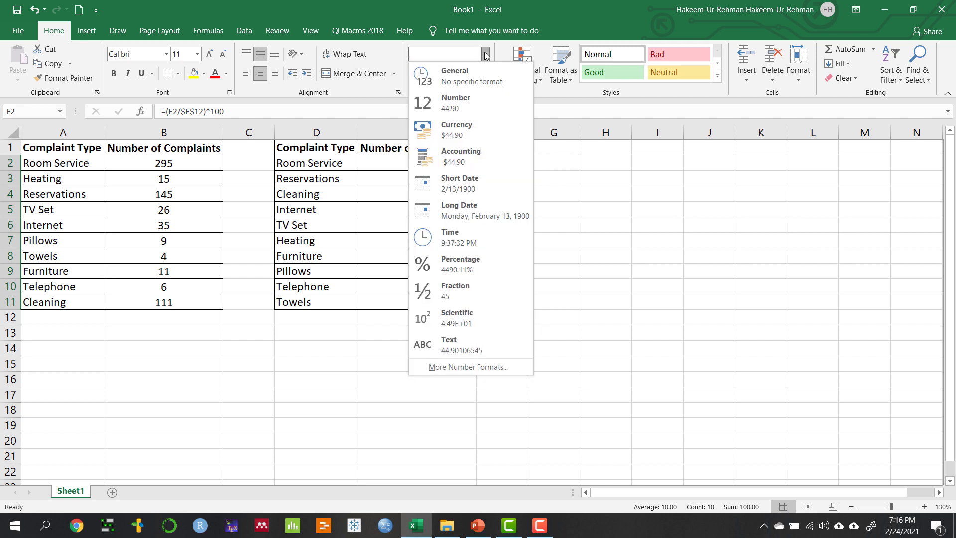
pyautogui.click(448, 102)
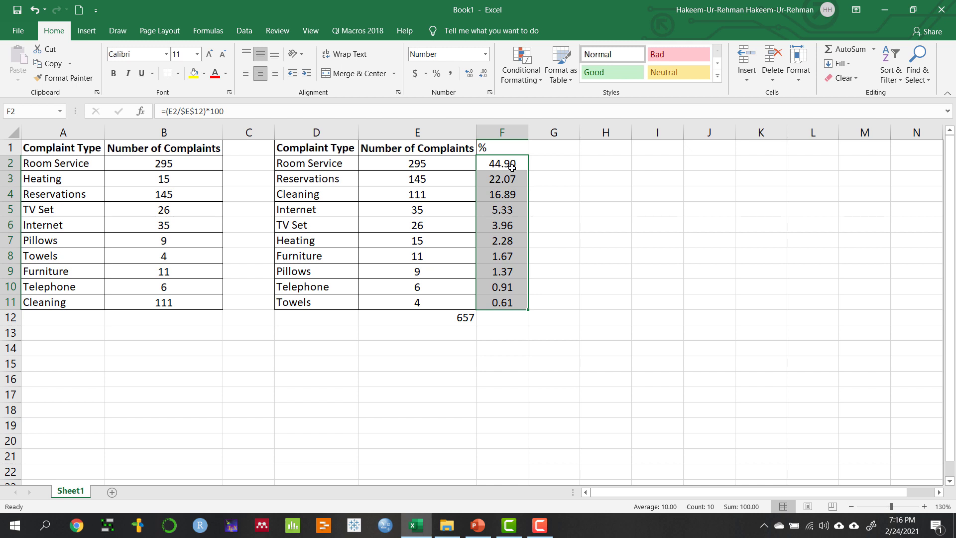
# Head column G with "cum %" in G1 and enter =F2 in G2 as the first cumulative value
pyautogui.click(551, 148)
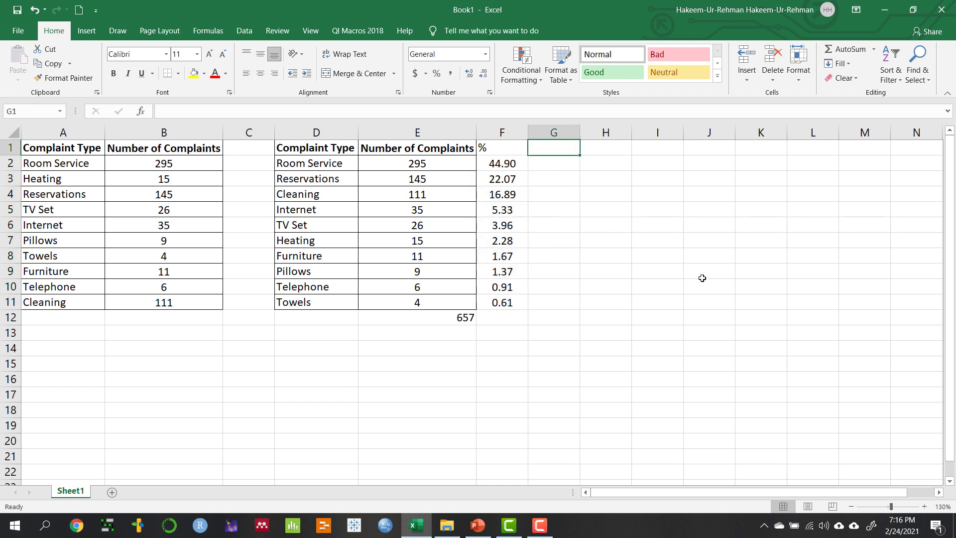
pyautogui.write('=')
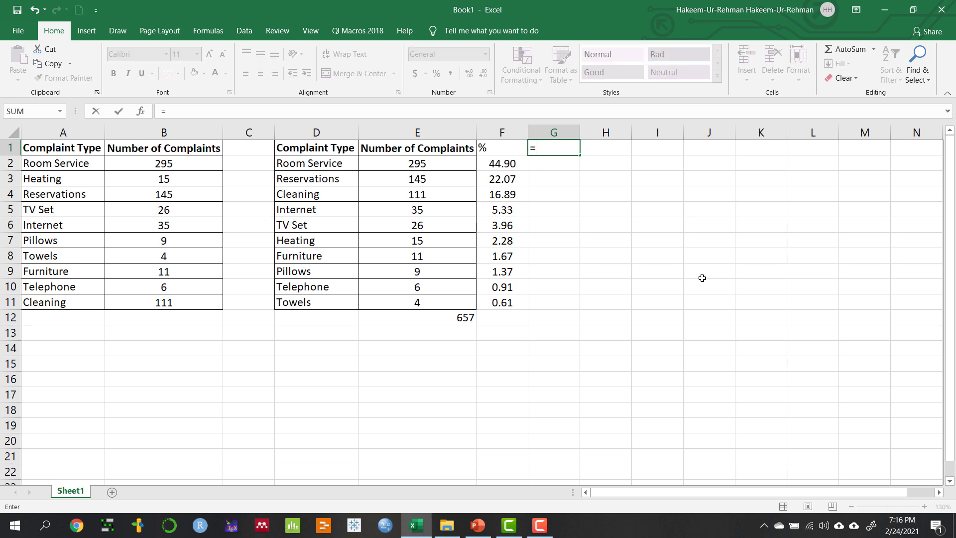
pyautogui.press('BackSpace')
pyautogui.write('cum %')
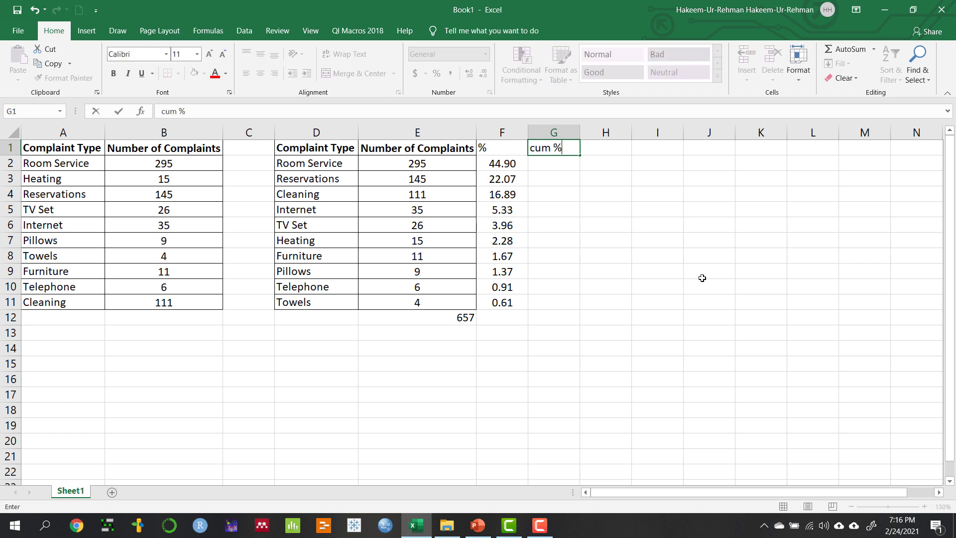
pyautogui.press('Return')
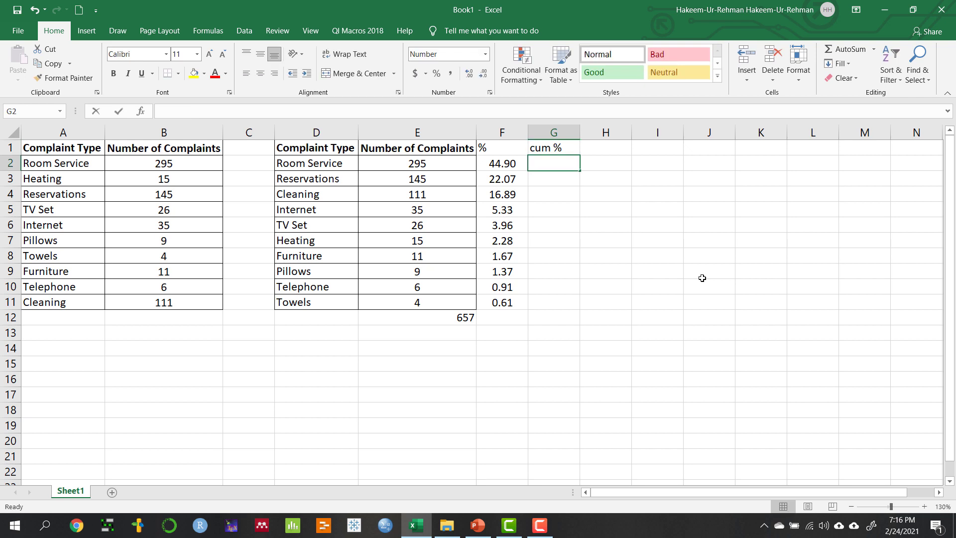
pyautogui.write('=')
pyautogui.click(501, 165)
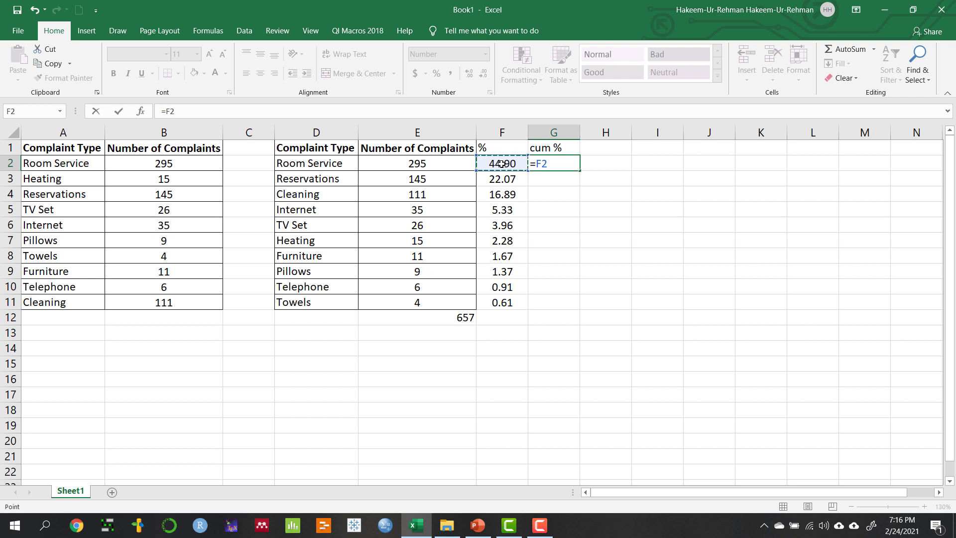
pyautogui.press('Return')
# Enter the cumulative formula =G2+F3 in G3 and fill it down to G11
pyautogui.write('=')
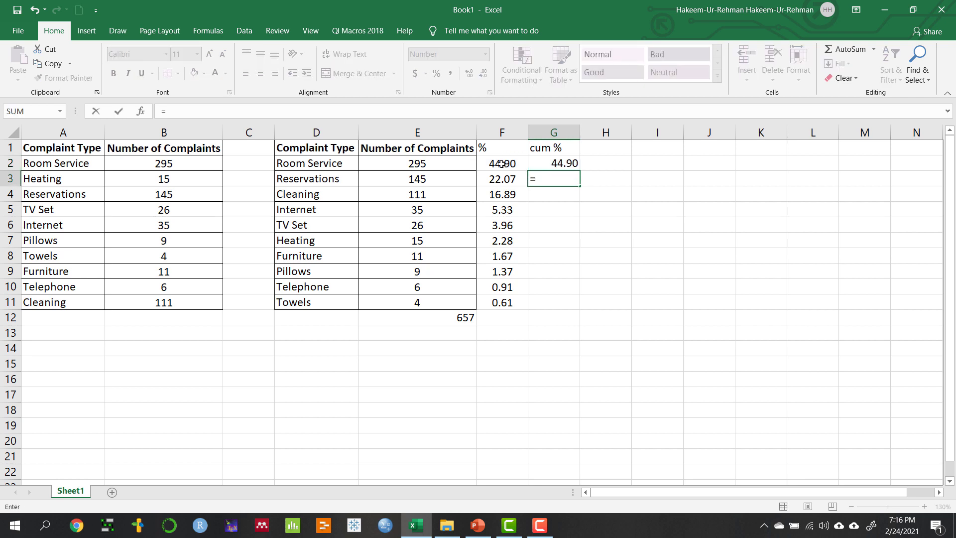
pyautogui.click(561, 165)
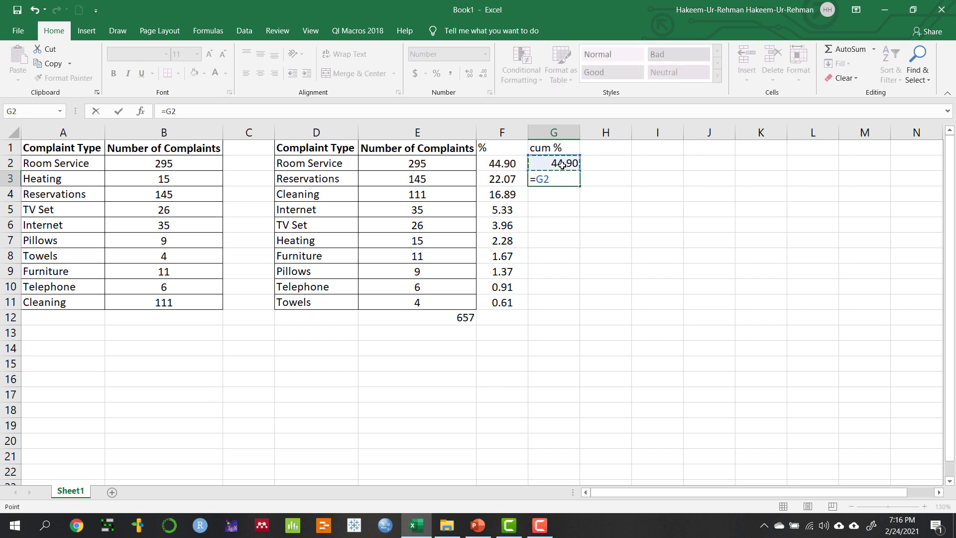
pyautogui.write('+')
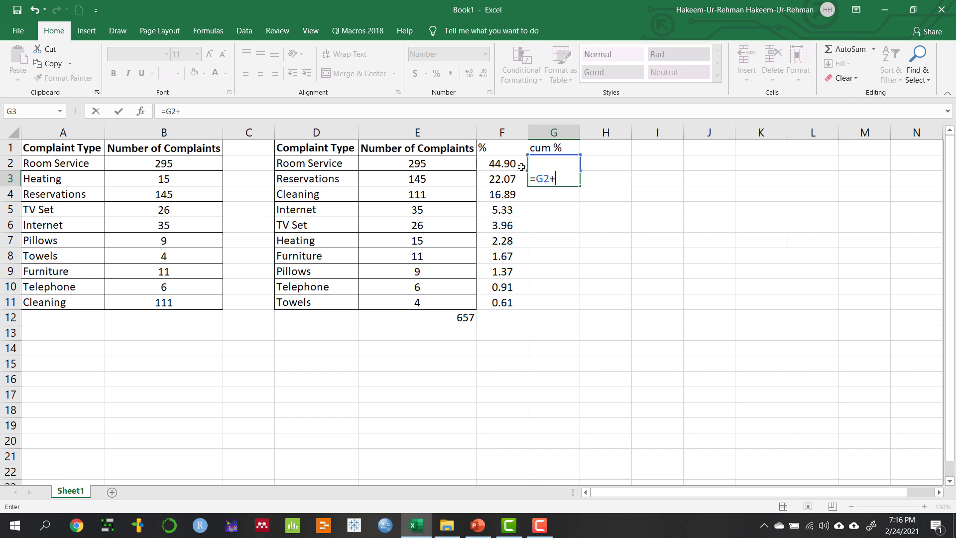
pyautogui.click(512, 180)
pyautogui.press('Return')
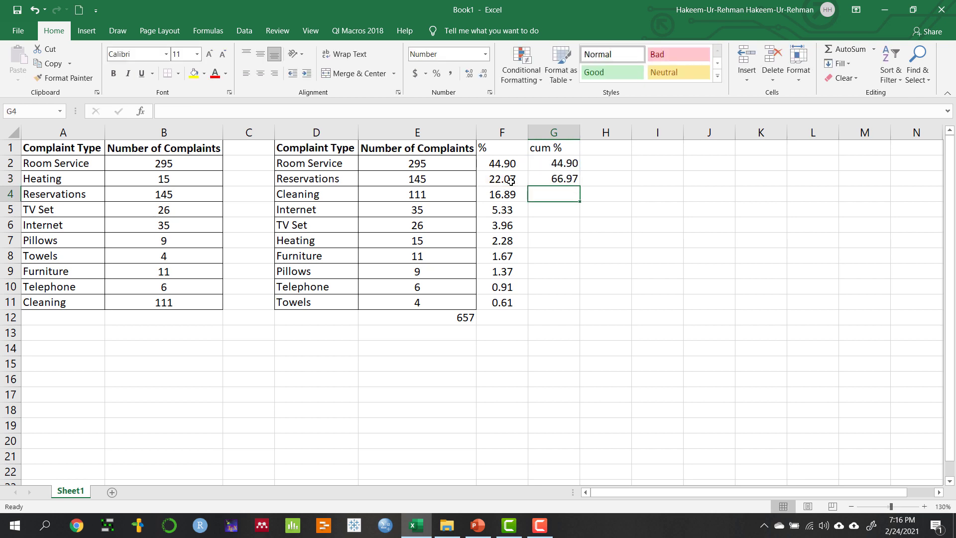
pyautogui.click(571, 181)
pyautogui.moveTo(581, 186); pyautogui.dragTo(576, 305)
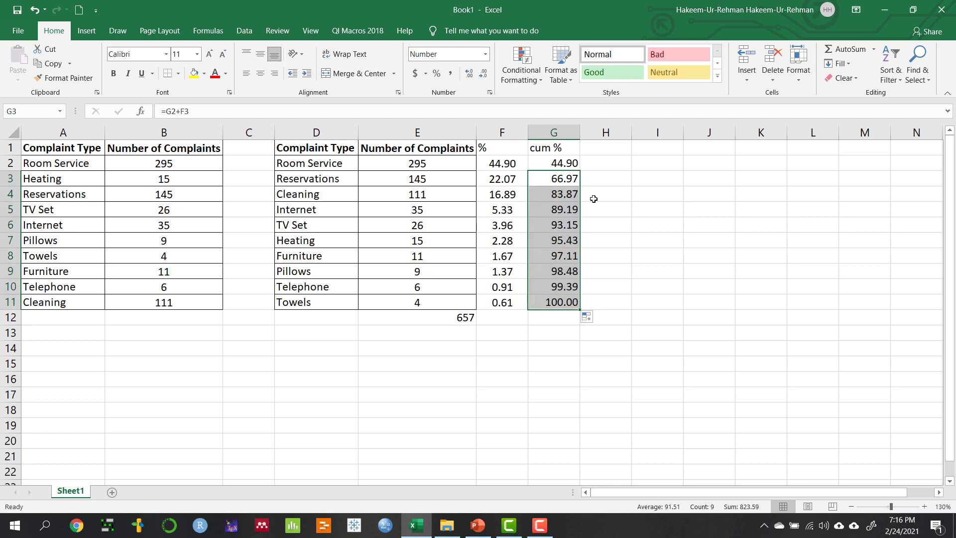
# Check the cumulative percentage formulas in column G against the percentages in column F, down to G11
pyautogui.click(562, 179)
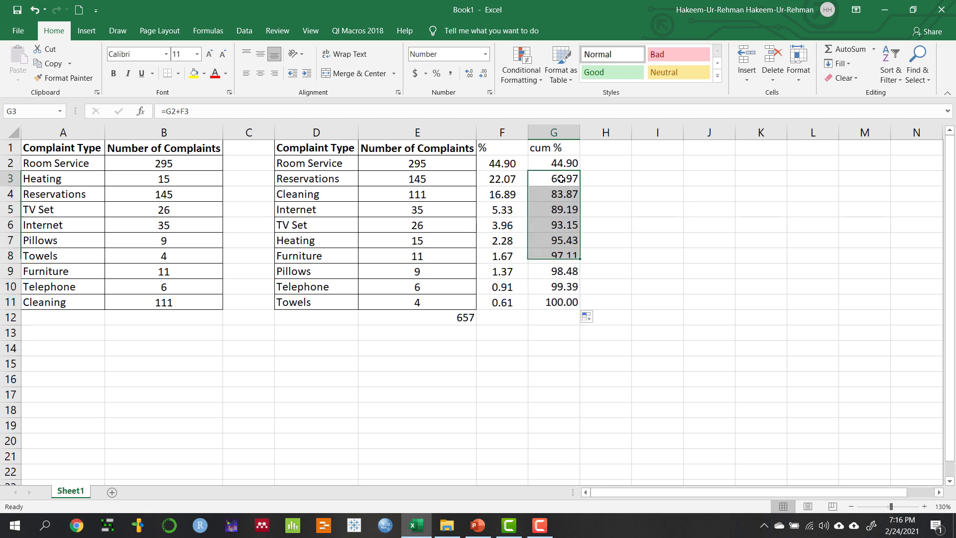
pyautogui.click(502, 197)
pyautogui.click(558, 195)
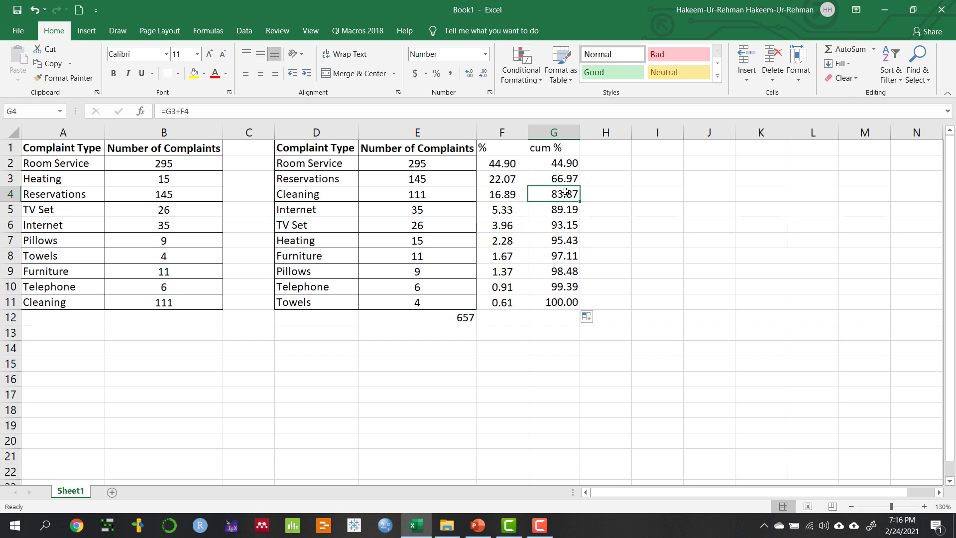
pyautogui.click(518, 210)
pyautogui.click(557, 211)
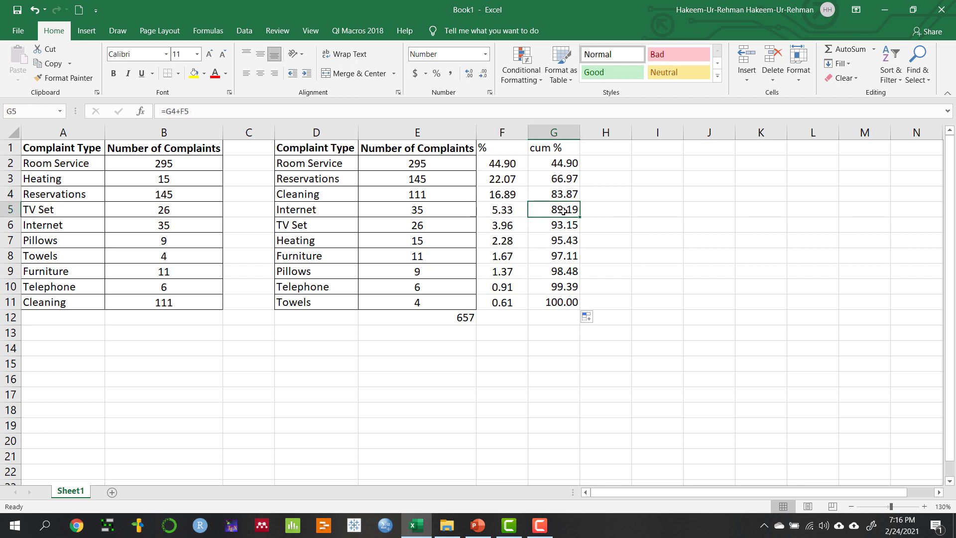
pyautogui.click(556, 307)
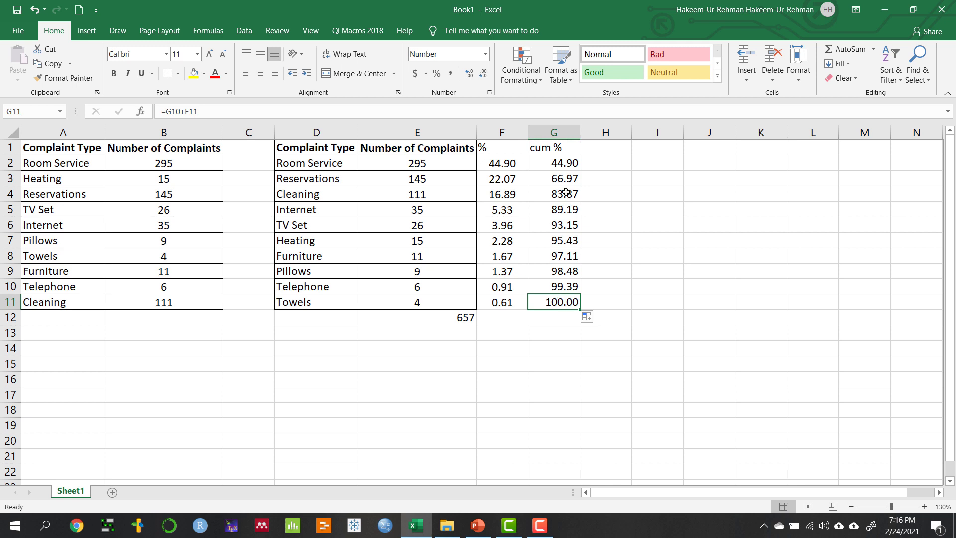
# Insert a 2-D clustered column chart from the sorted complaints D1:E11 and the cumulative percentages G1:G11
pyautogui.moveTo(329, 153); pyautogui.dragTo(431, 303)
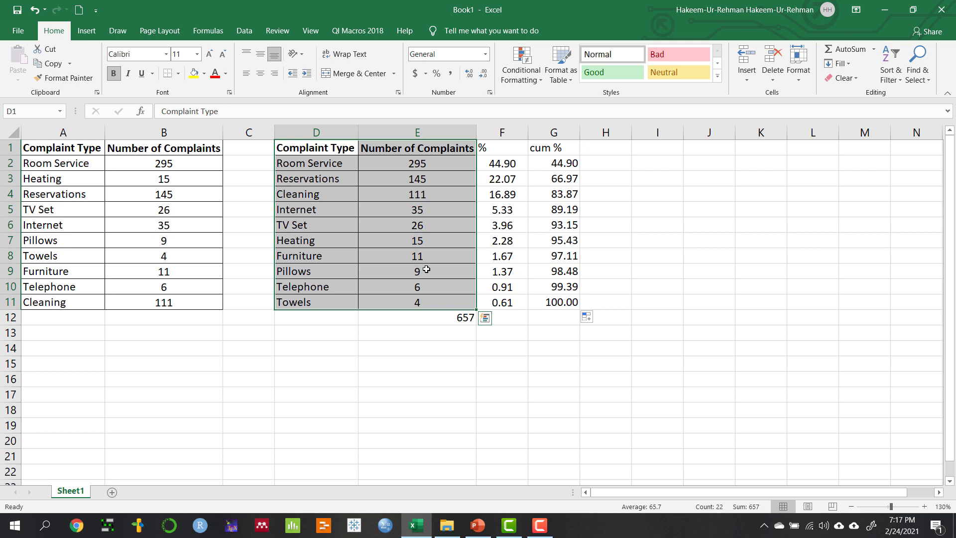
pyautogui.moveTo(554, 146); pyautogui.dragTo(567, 304)
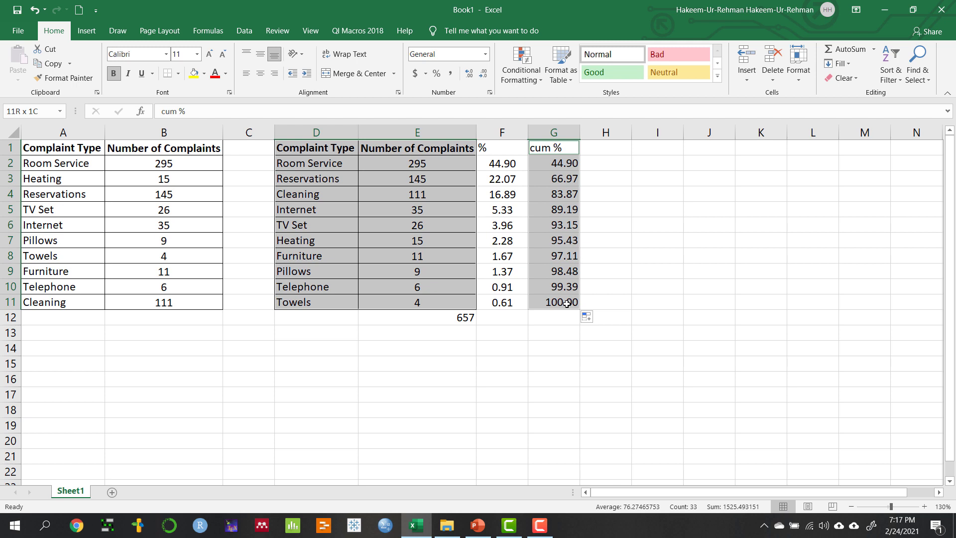
pyautogui.moveTo(567, 304); pyautogui.dragTo(567, 303)
pyautogui.click(87, 31)
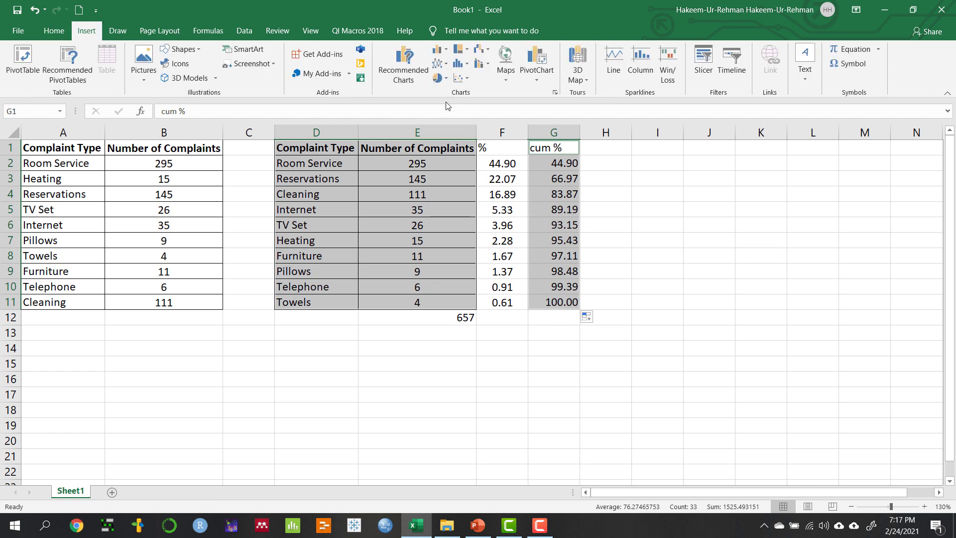
pyautogui.click(448, 52)
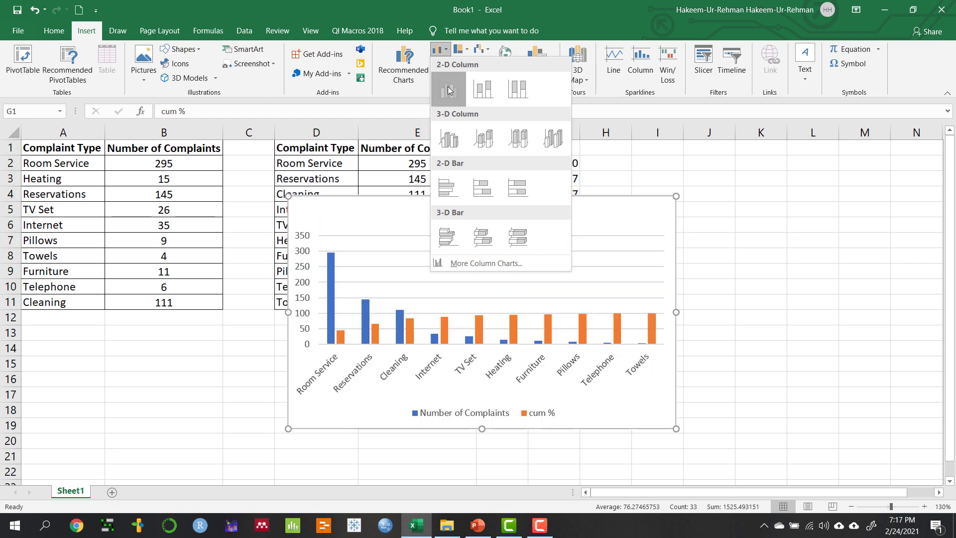
pyautogui.click(448, 88)
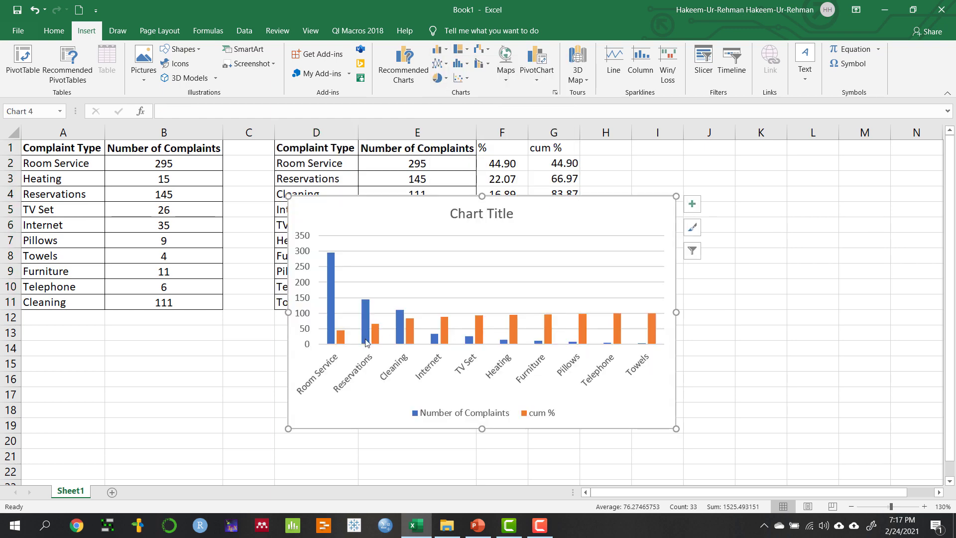
# Change the cum % series to Line with Markers and plot it on the secondary axis
pyautogui.moveTo(342, 342)
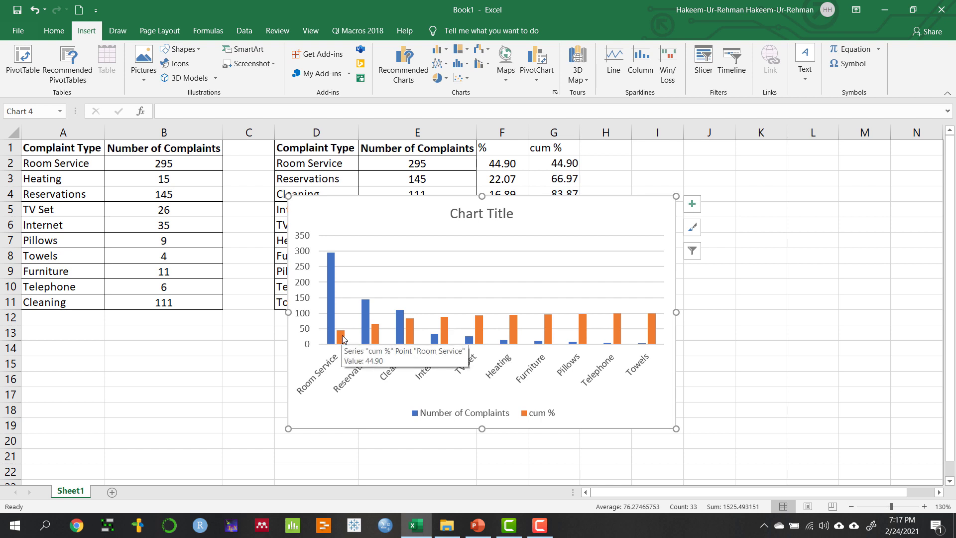
pyautogui.click(343, 340)
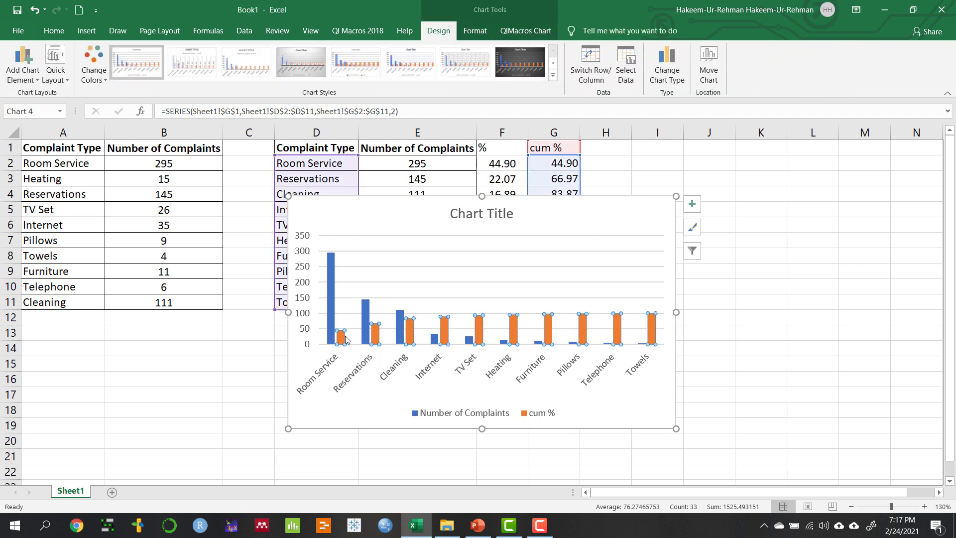
pyautogui.moveTo(340, 340)
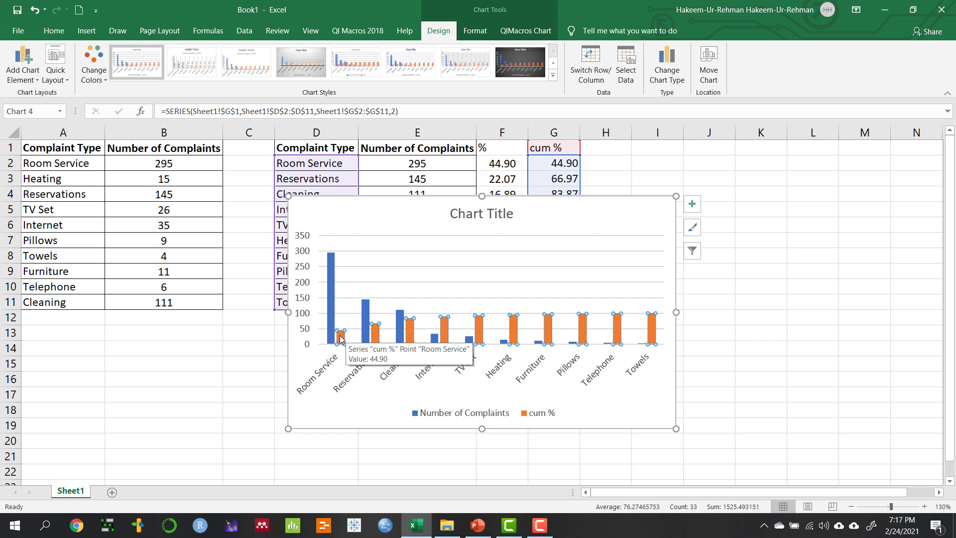
pyautogui.rightClick(342, 336)
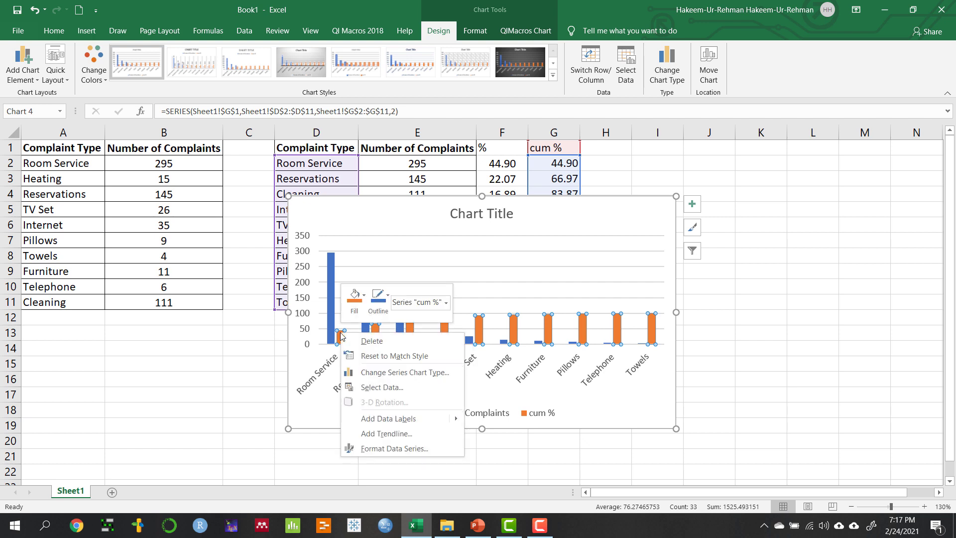
pyautogui.click(393, 373)
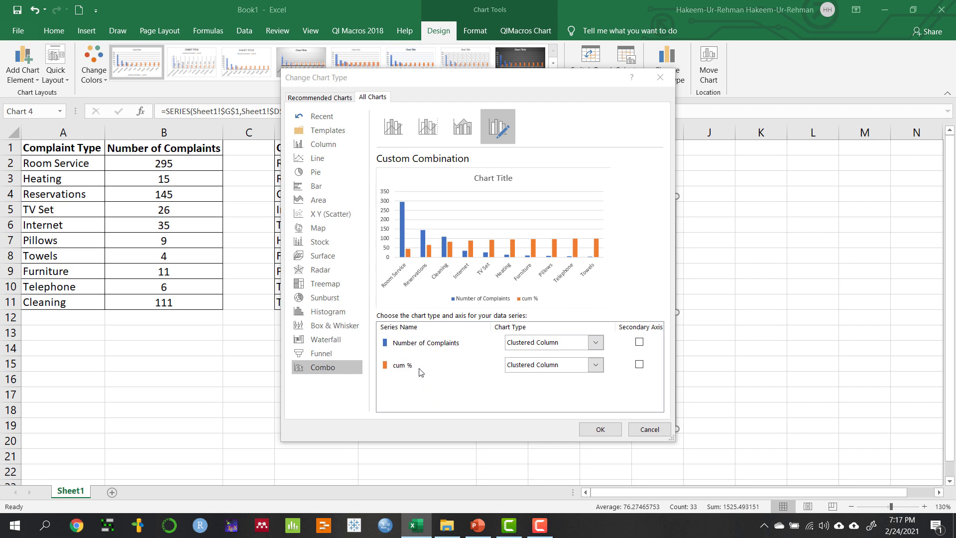
pyautogui.click(596, 365)
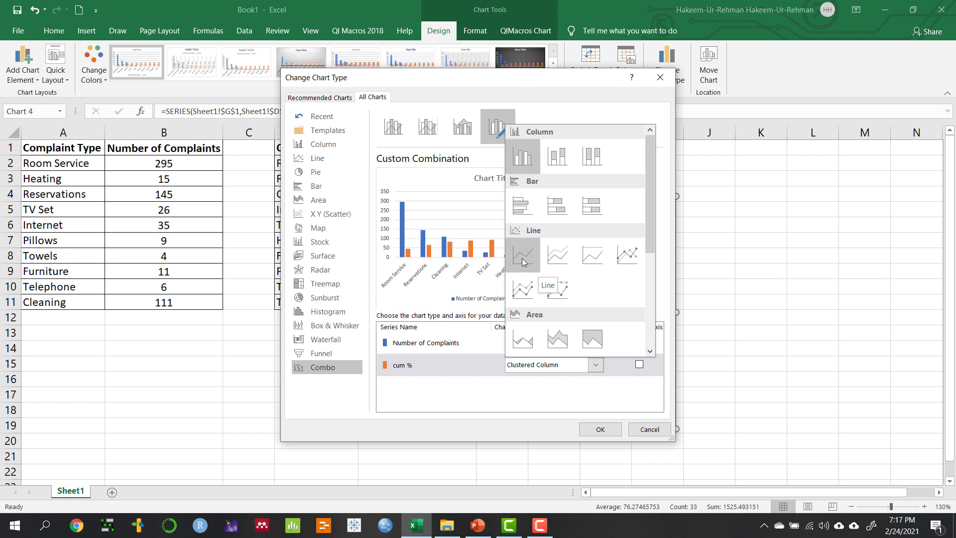
pyautogui.click(631, 259)
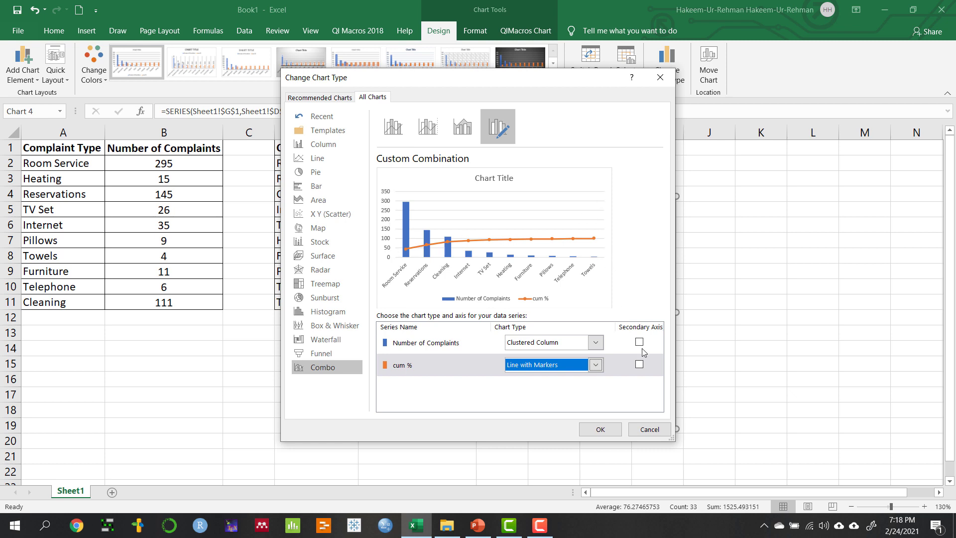
pyautogui.click(640, 365)
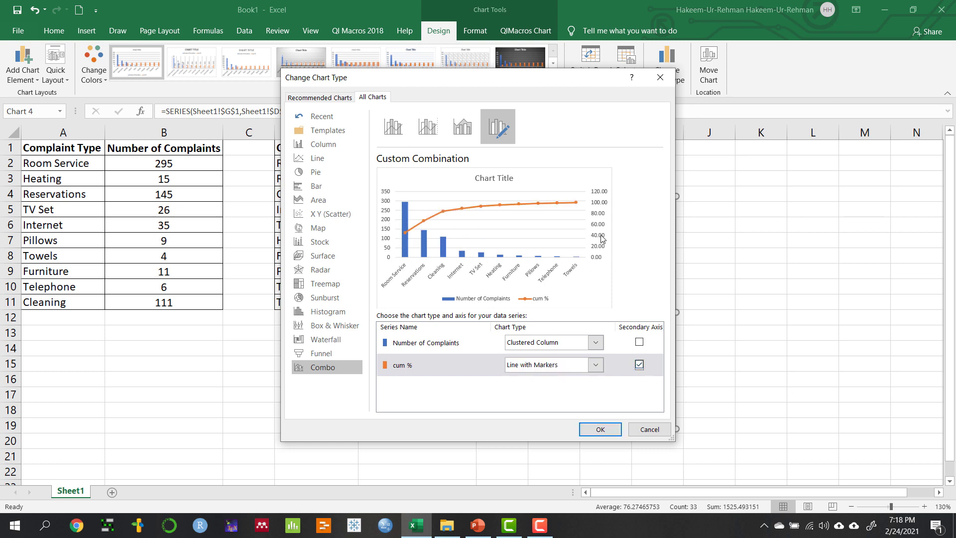
pyautogui.click(601, 429)
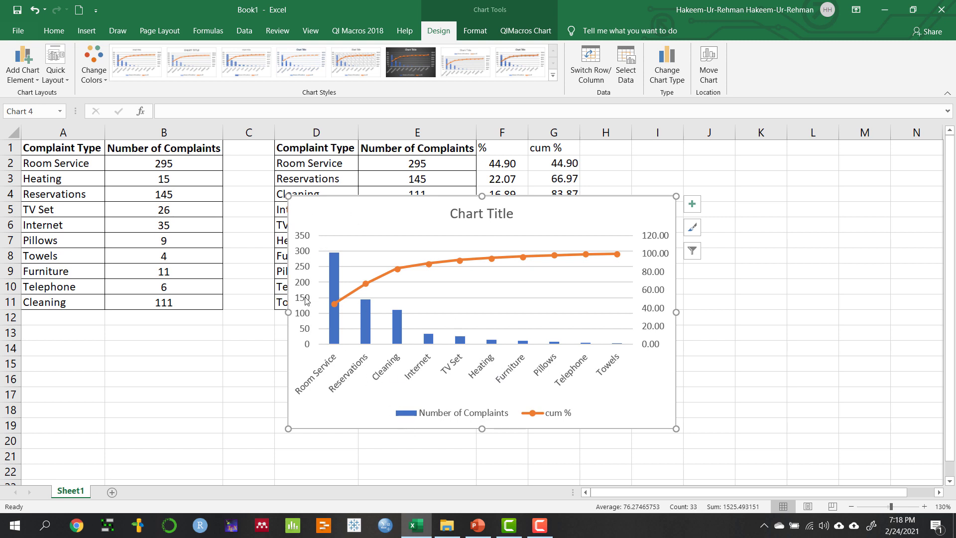
# Set the maximum bound of the chart's secondary vertical axis to 100
pyautogui.click(662, 239)
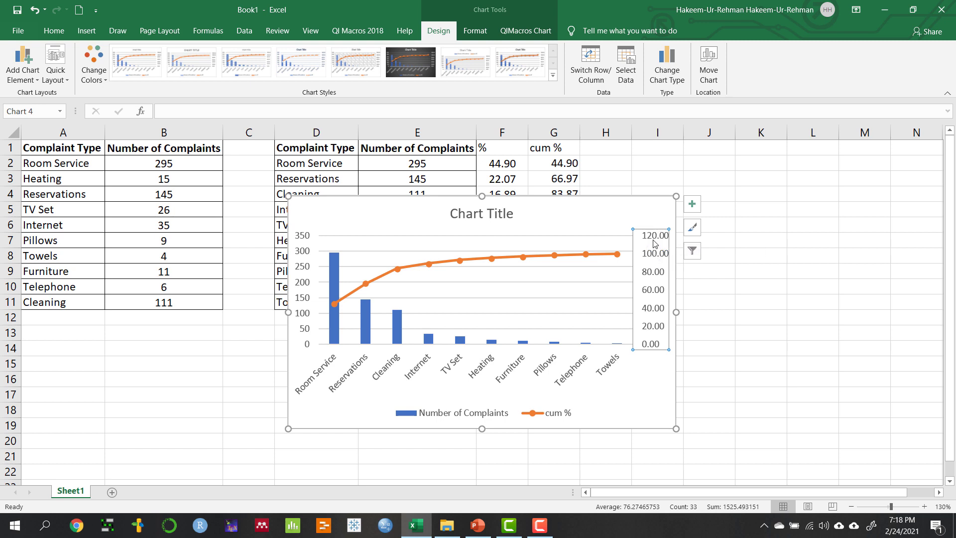
pyautogui.rightClick(654, 244)
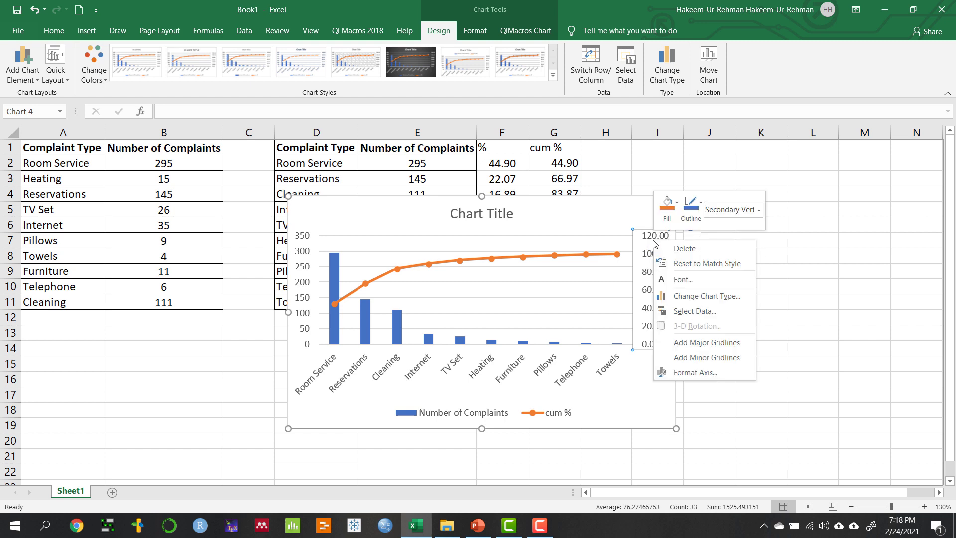
pyautogui.click(685, 373)
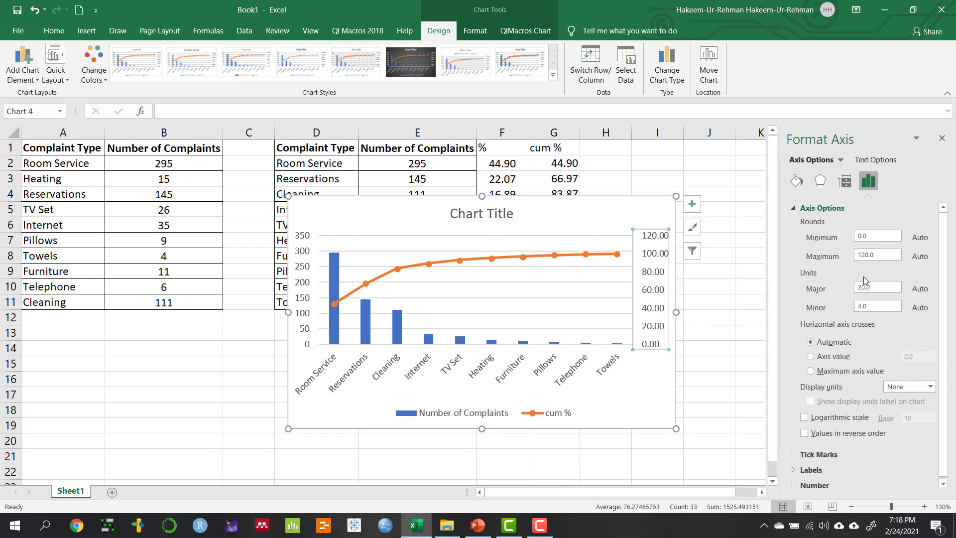
pyautogui.moveTo(881, 253); pyautogui.dragTo(824, 256)
pyautogui.write('100')
pyautogui.press('Return')
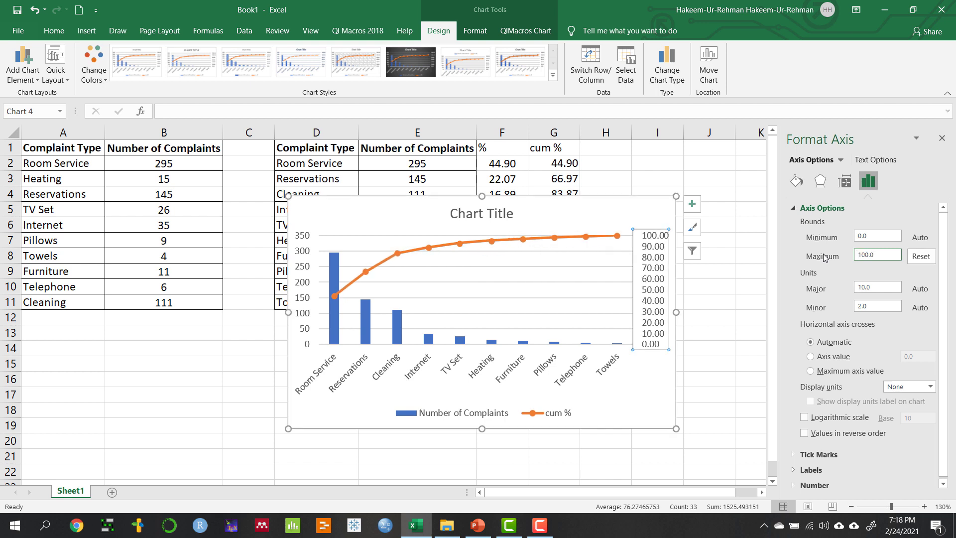
# Look through the chart styles and quick layouts, and delete the combo chart from the sheet
pyautogui.click(626, 408)
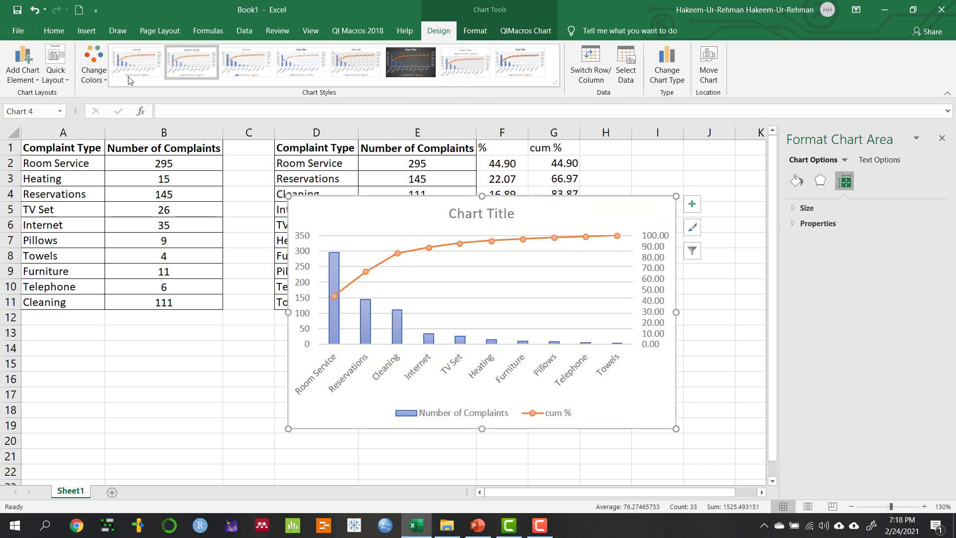
pyautogui.click(65, 84)
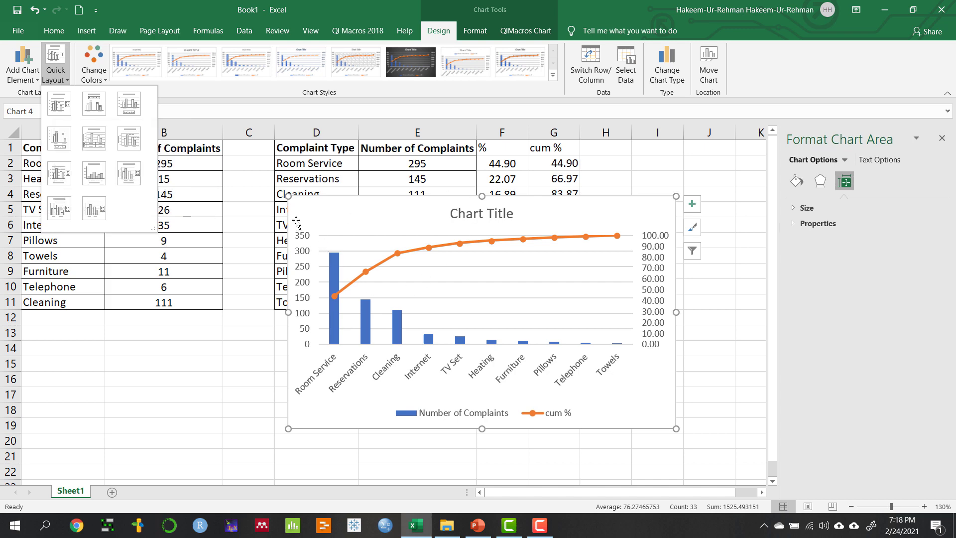
pyautogui.click(303, 202)
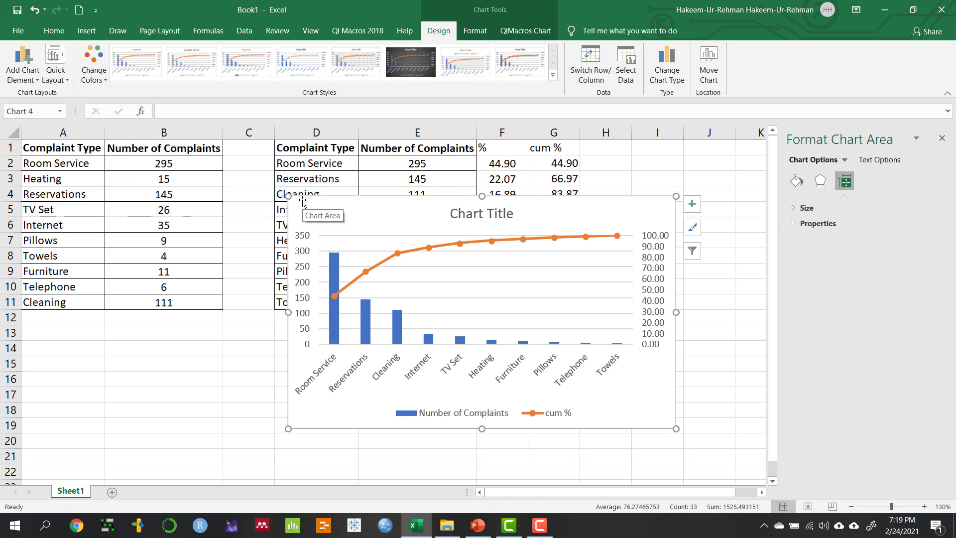
pyautogui.press('Delete')
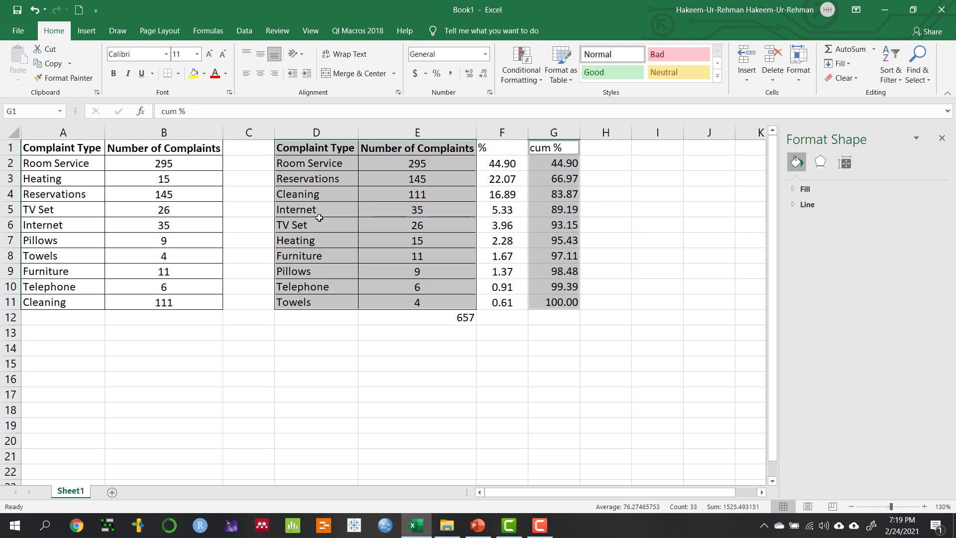
# Insert the recommended Pareto chart from the sorted complaints D1:E11 and the cumulative percentages G1:G11
pyautogui.click(320, 218)
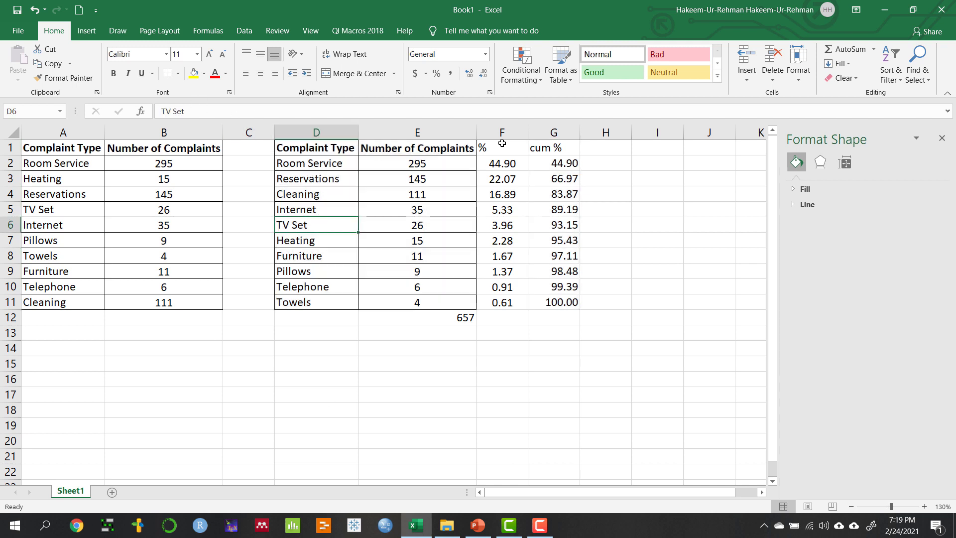
pyautogui.click(89, 32)
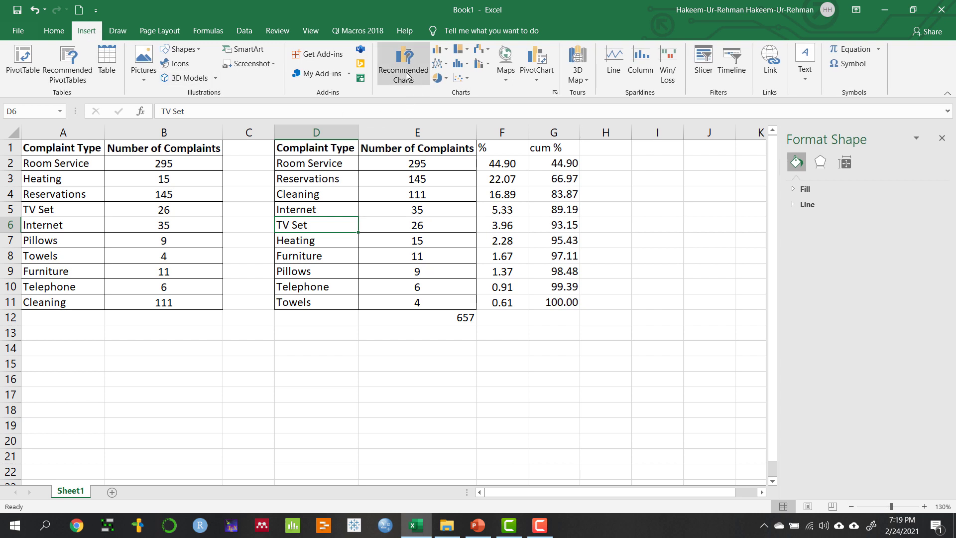
pyautogui.moveTo(321, 144); pyautogui.dragTo(415, 302)
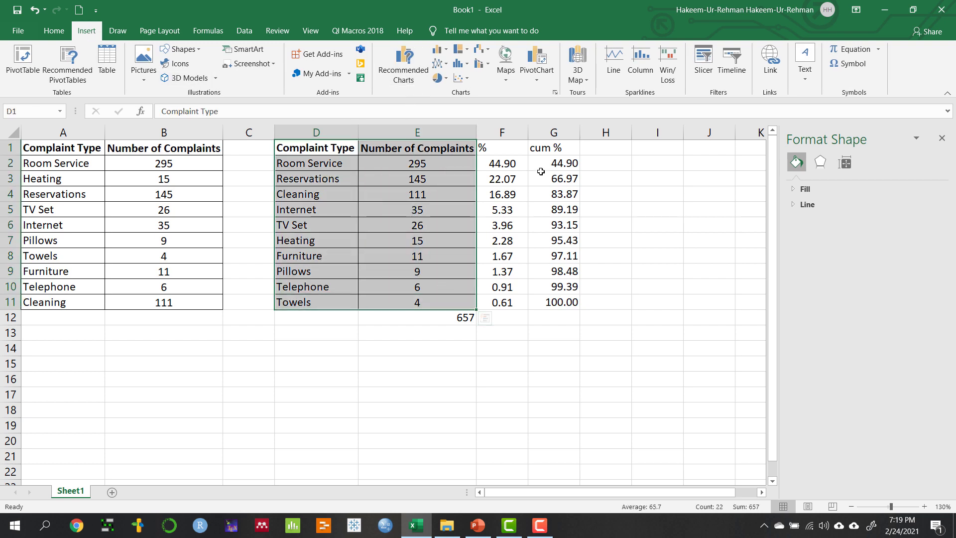
pyautogui.moveTo(550, 149); pyautogui.dragTo(556, 300)
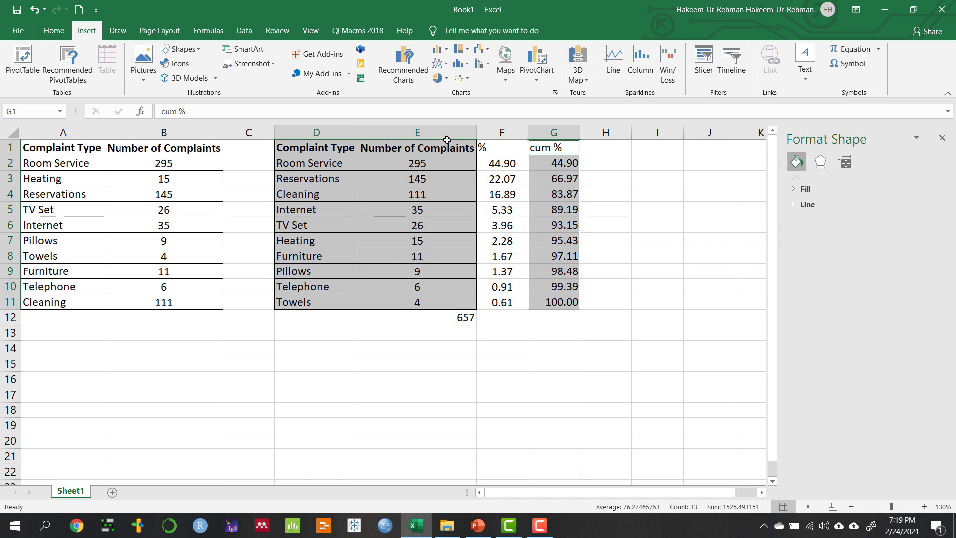
pyautogui.click(404, 63)
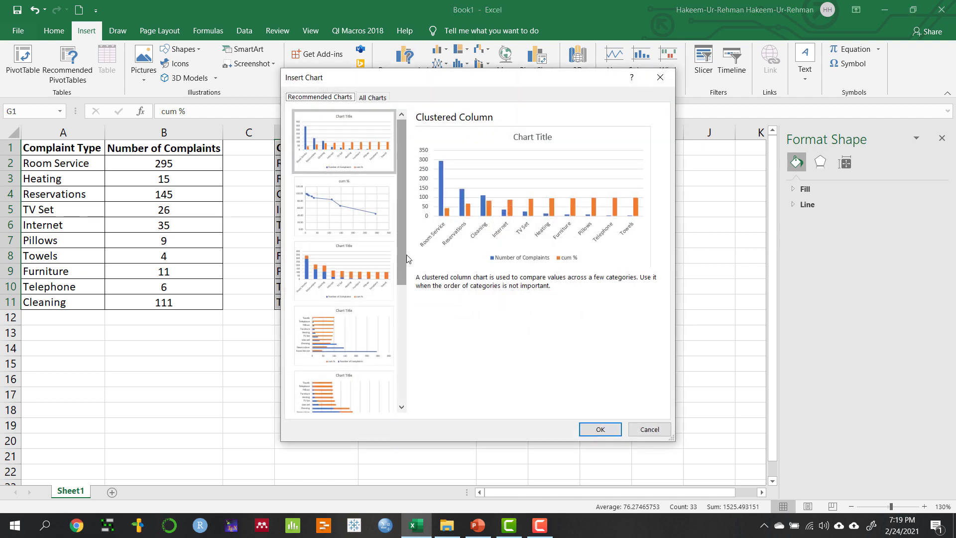
pyautogui.moveTo(403, 216); pyautogui.dragTo(398, 378)
pyautogui.click(325, 384)
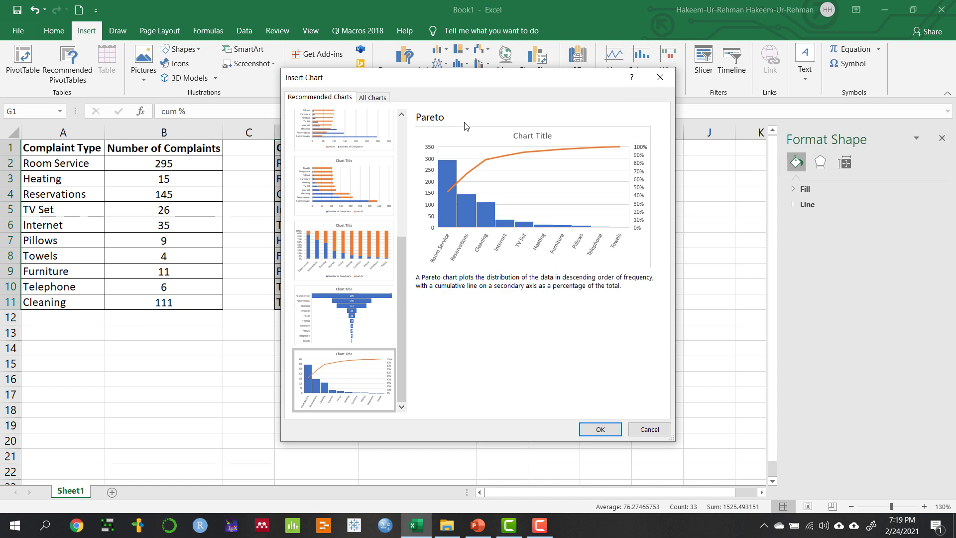
pyautogui.moveTo(480, 83); pyautogui.dragTo(223, 201)
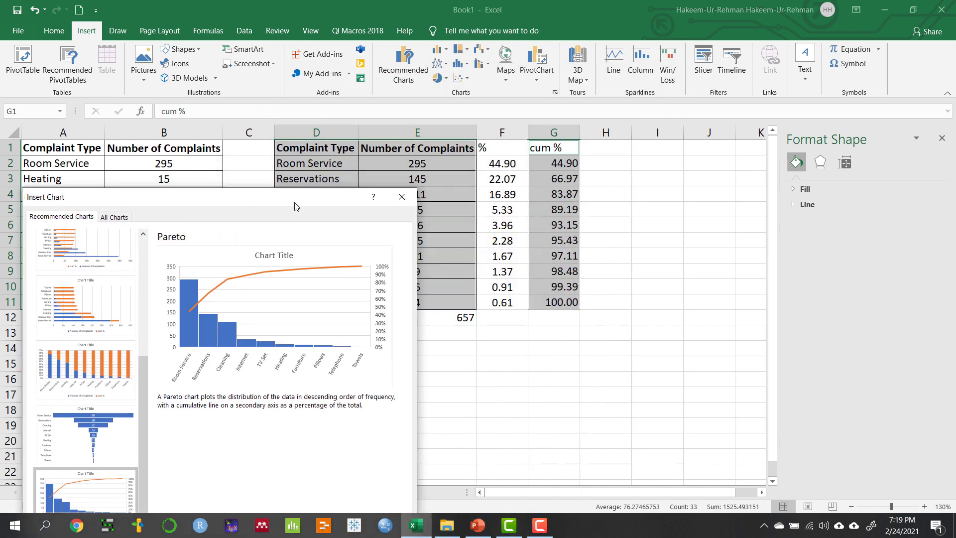
pyautogui.moveTo(294, 206); pyautogui.dragTo(557, 54)
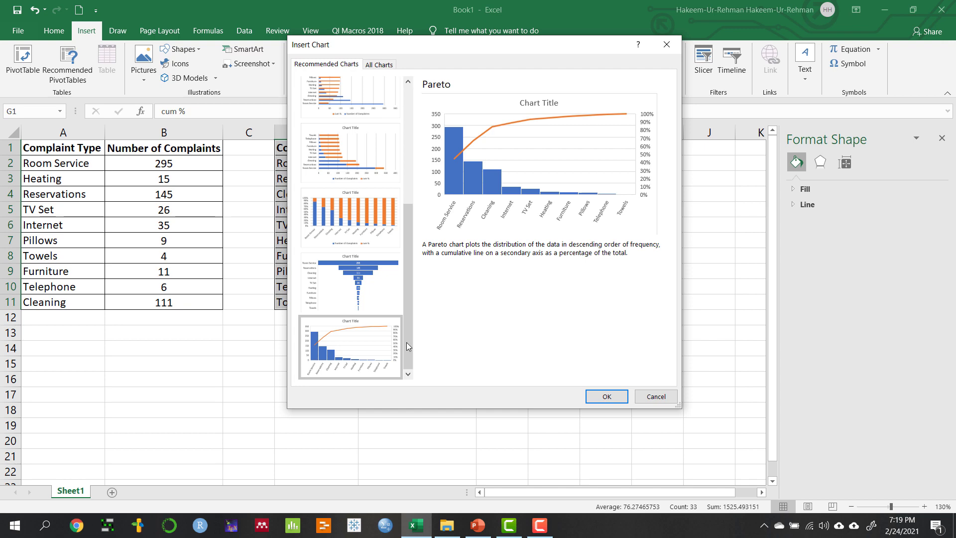
pyautogui.click(605, 398)
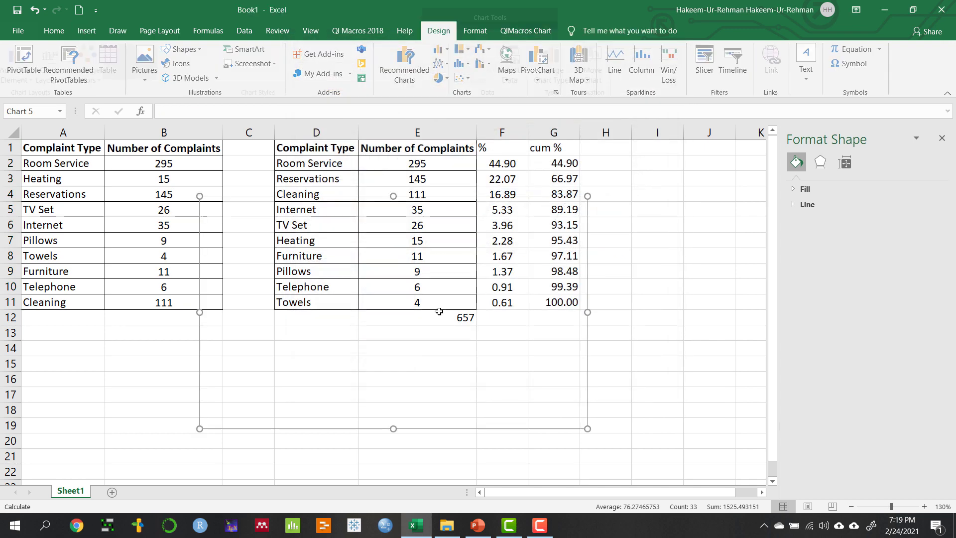
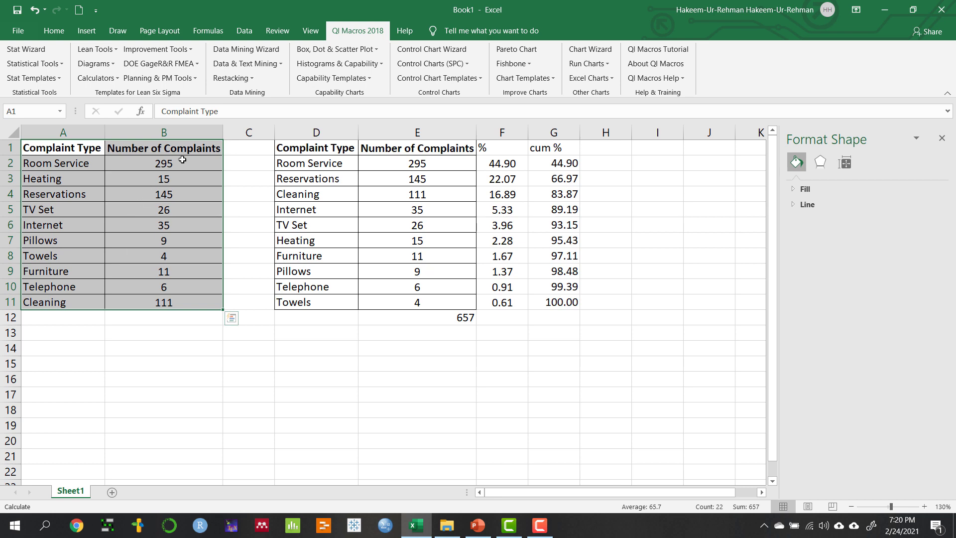
# Generate a QI Macros Pareto chart from the unsorted complaints A1:B11, summarizing after the default 9 bars
pyautogui.click(522, 51)
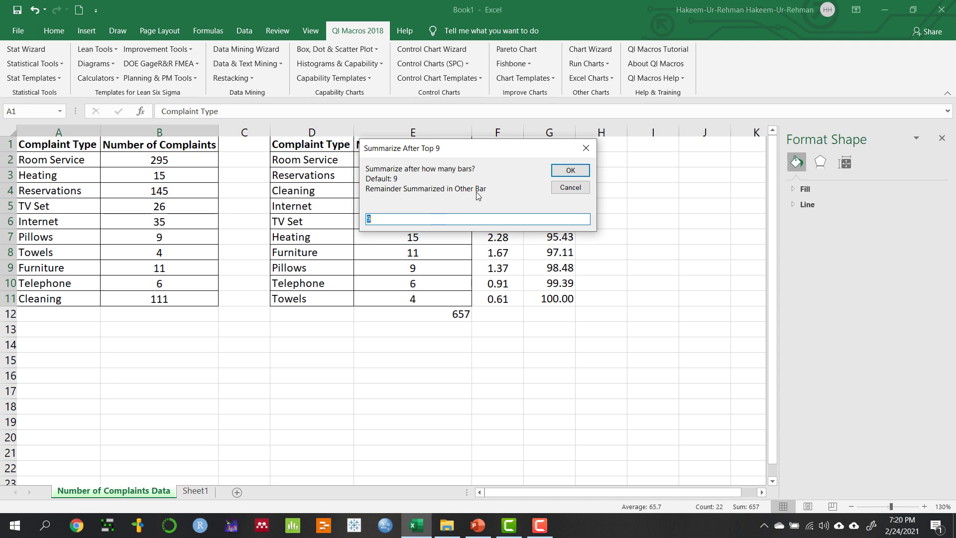
pyautogui.click(570, 170)
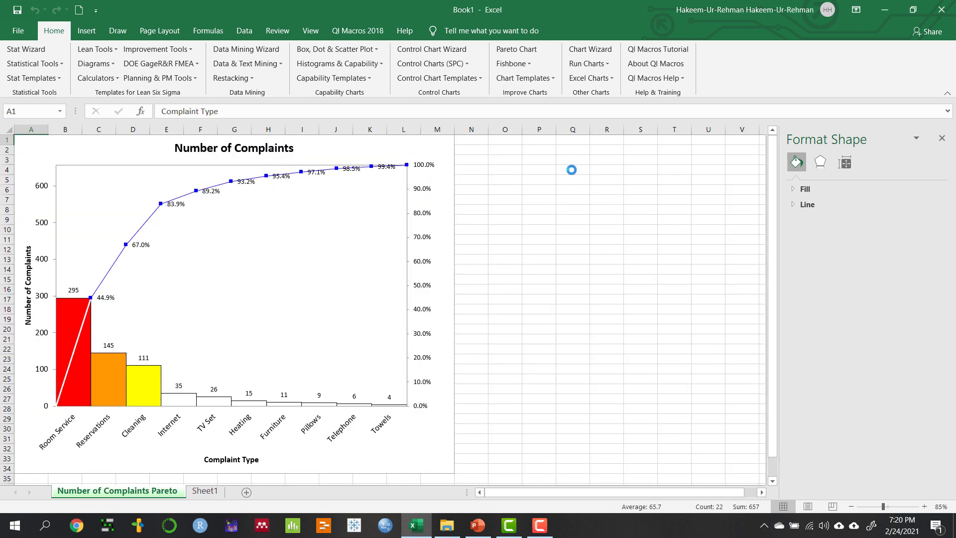